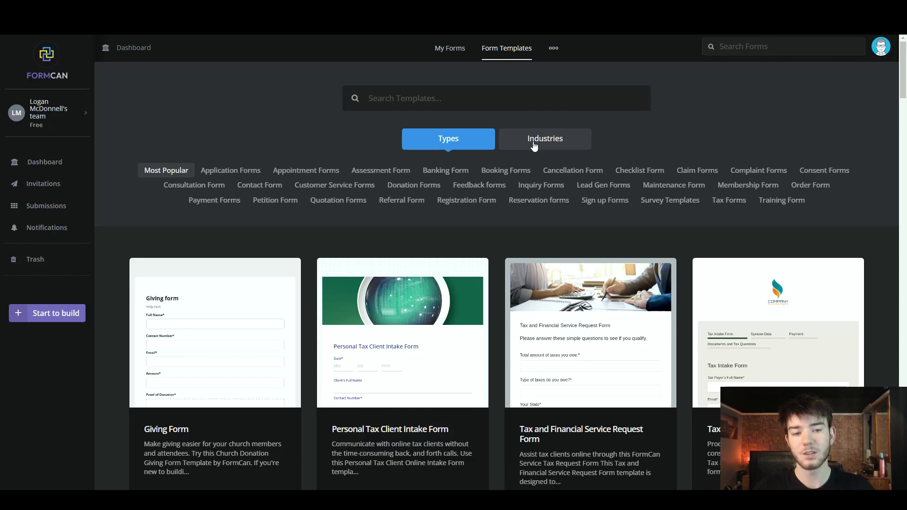
left_click(534, 147)
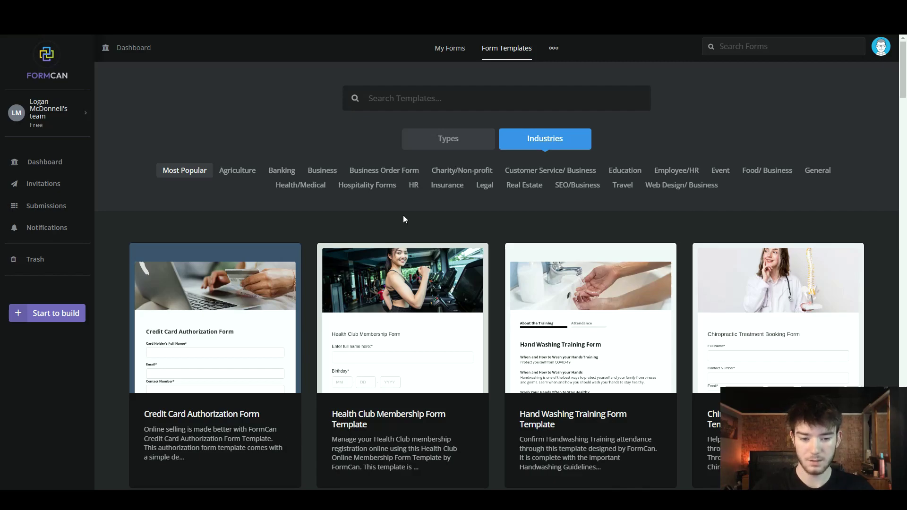
scroll(399, 212, "down", 7)
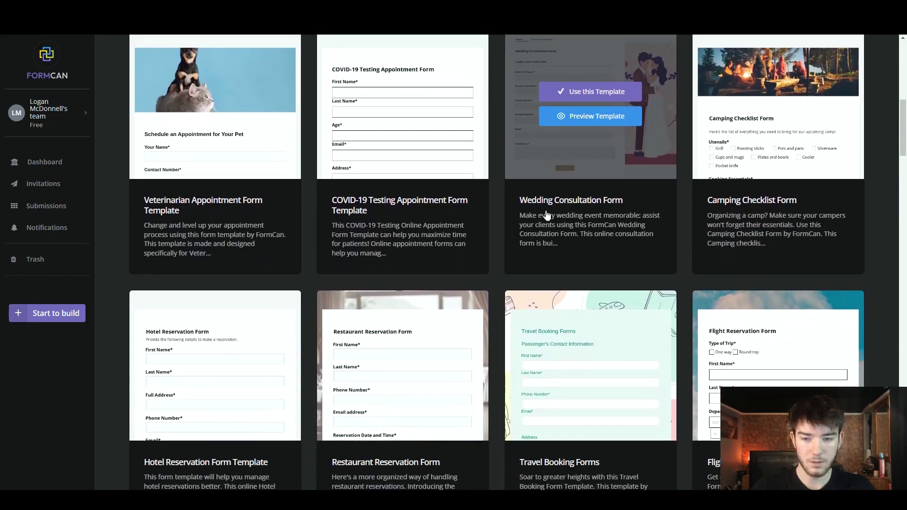
scroll(543, 212, "down", 5)
scroll(546, 215, "up", 5)
scroll(546, 214, "up", 9)
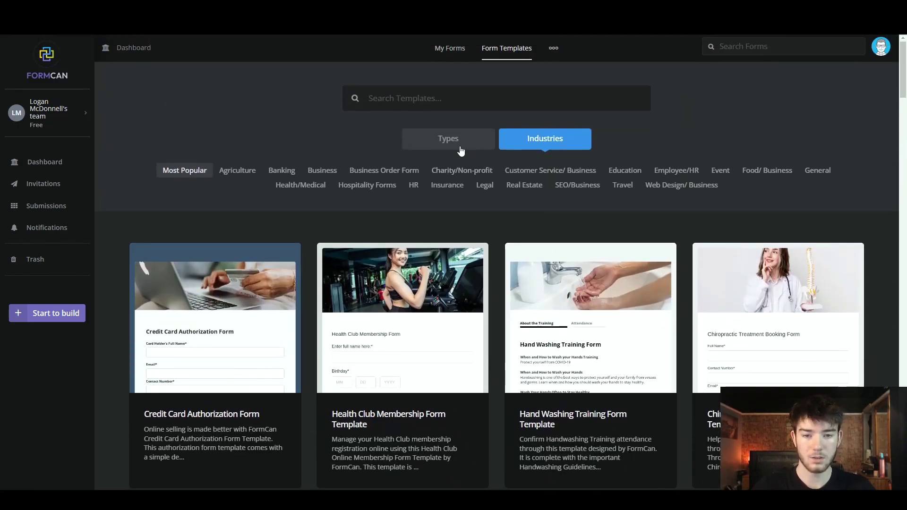
left_click(459, 146)
left_click(541, 149)
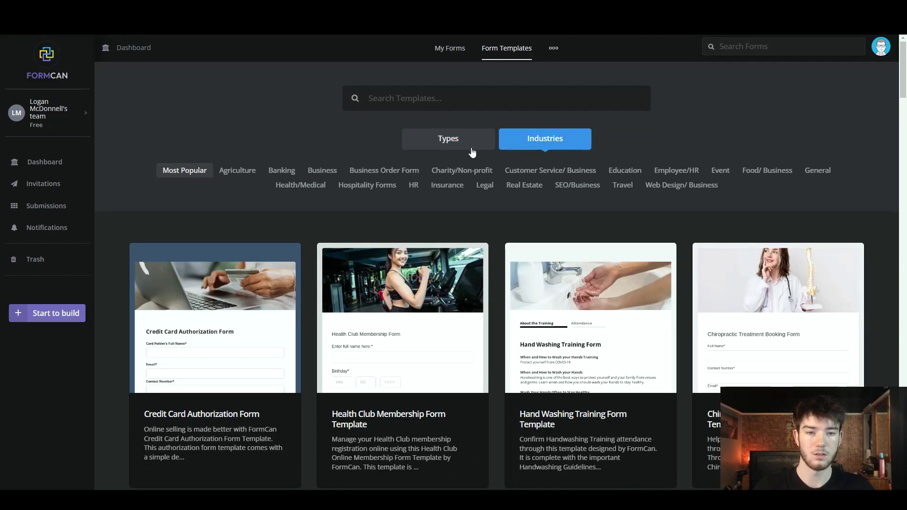
left_click(448, 142)
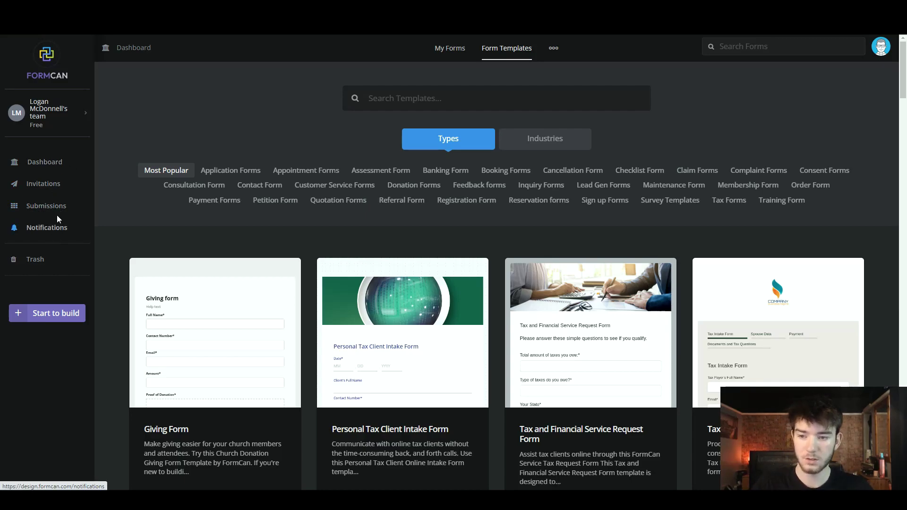
left_click(57, 163)
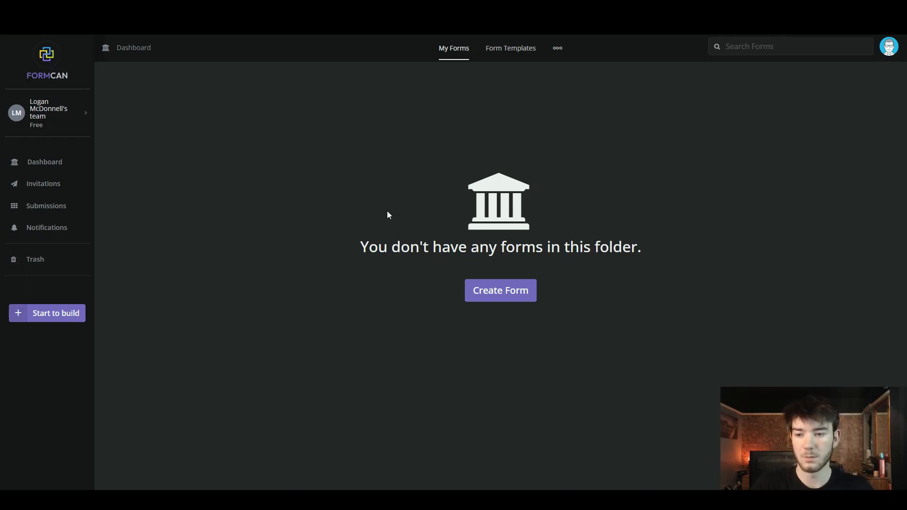
left_click(889, 46)
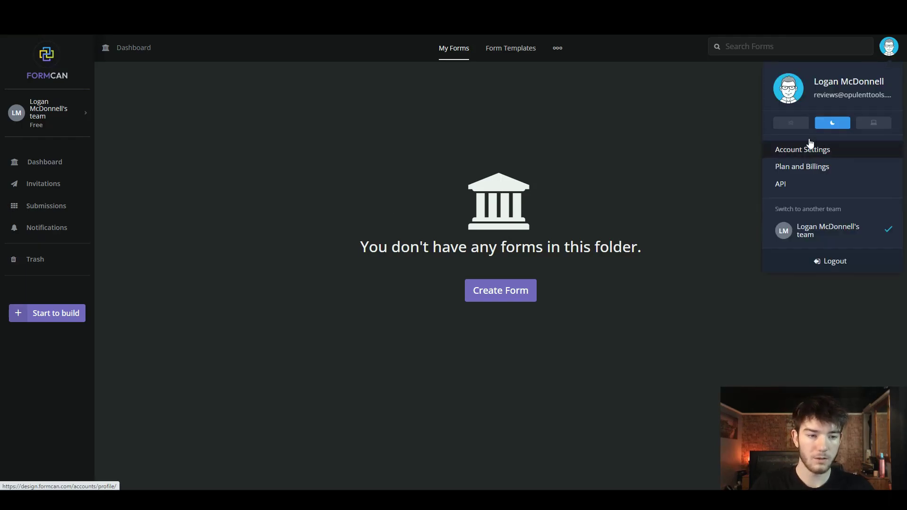
left_click(793, 124)
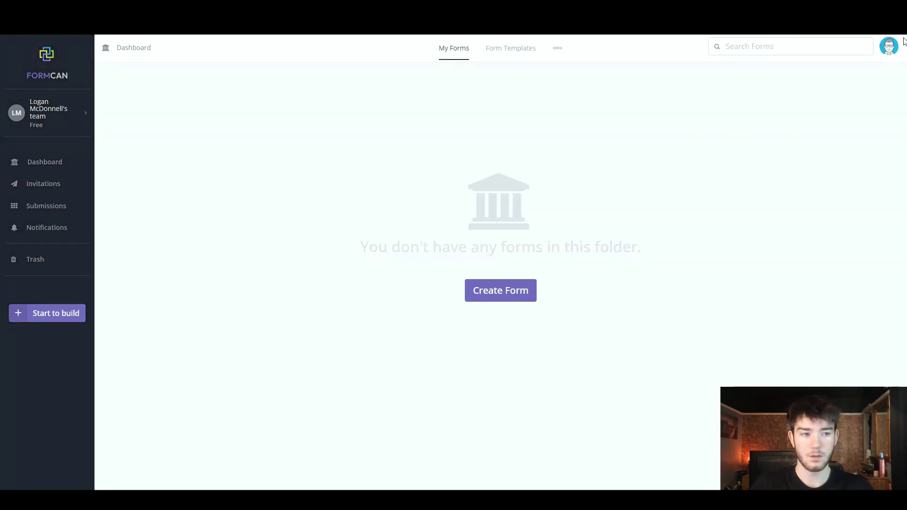
left_click(890, 48)
left_click(835, 122)
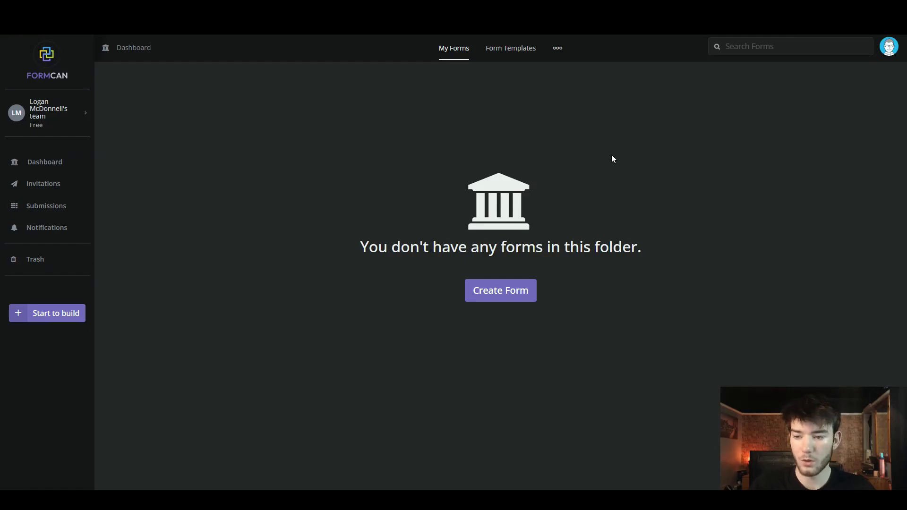
left_click(505, 56)
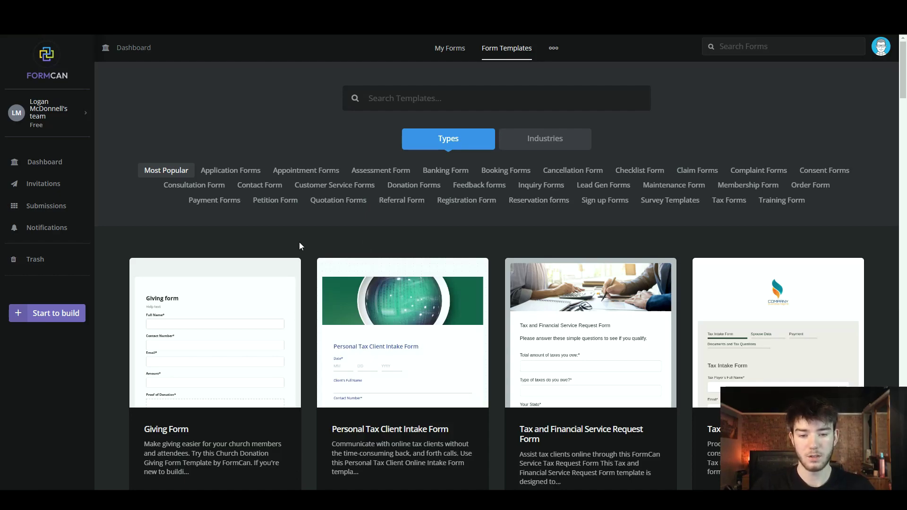
scroll(313, 245, "down", 1)
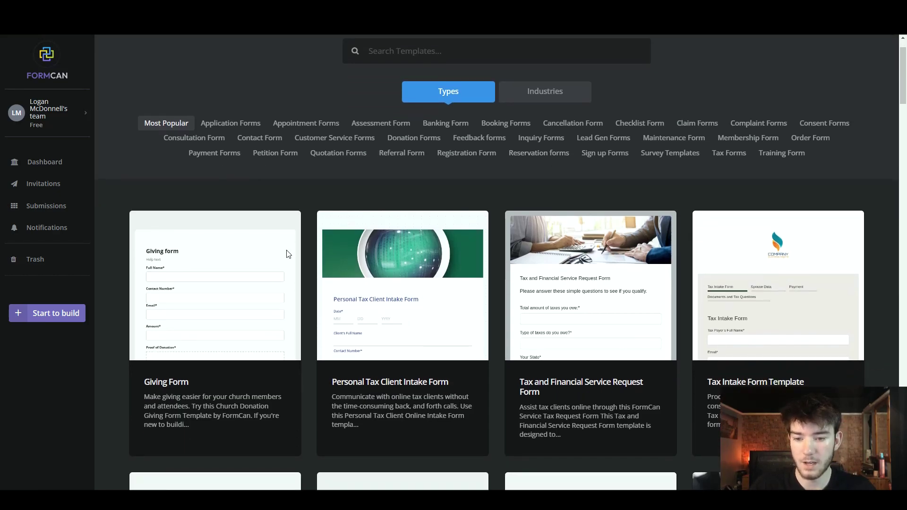
mouse_move(223, 256)
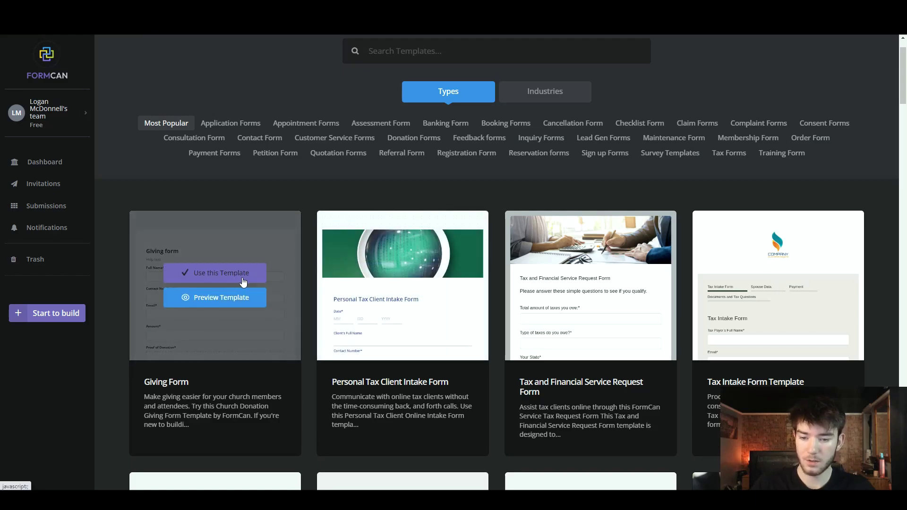
left_click(258, 302)
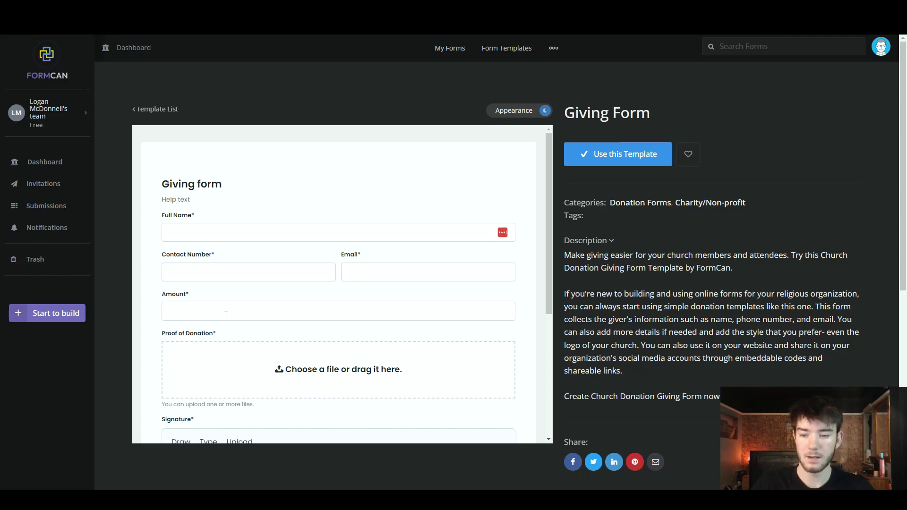
scroll(227, 321, "down", 1)
scroll(258, 318, "down", 2)
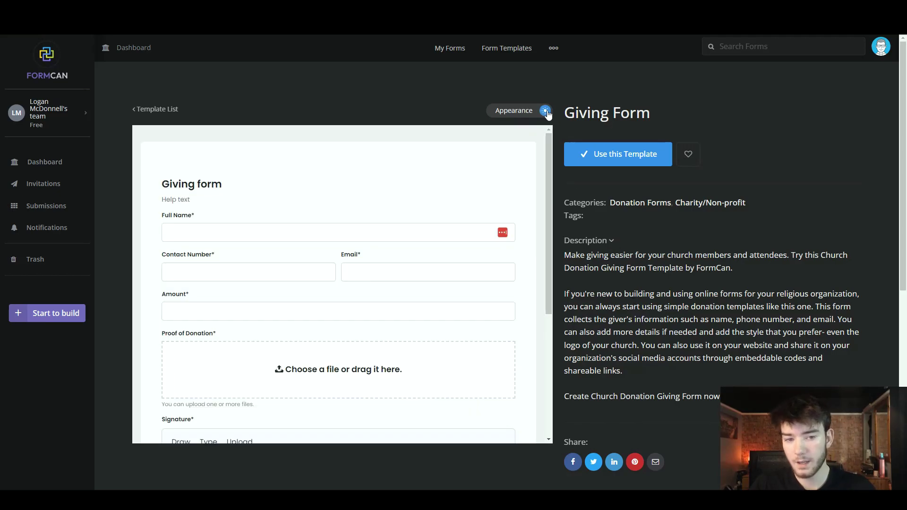
left_click(545, 112)
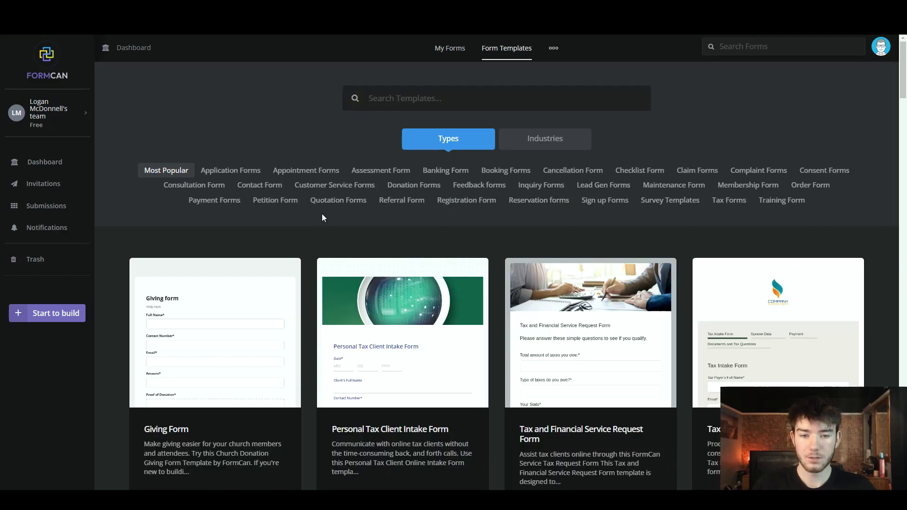
Step: Preview the Credit Card Authorization Form template from the Industries templates and read its description
scroll(322, 218, "down", 2)
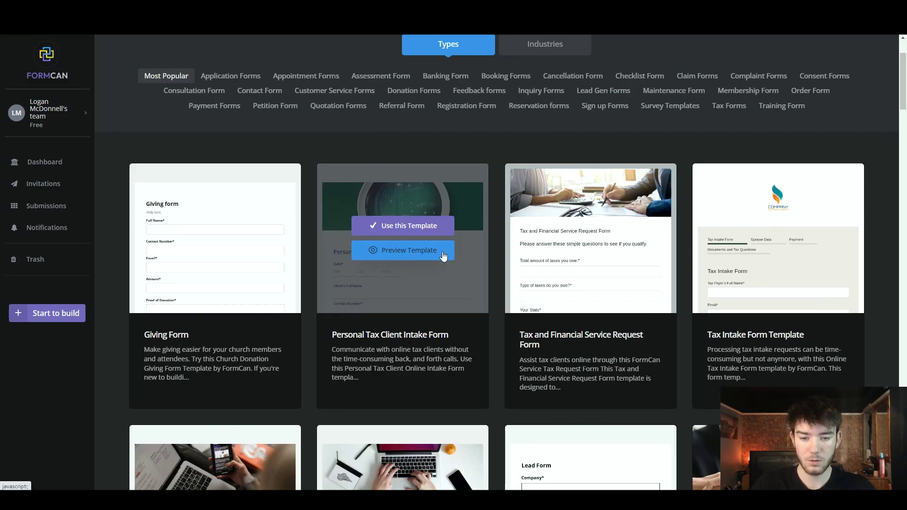
scroll(523, 266, "up", 2)
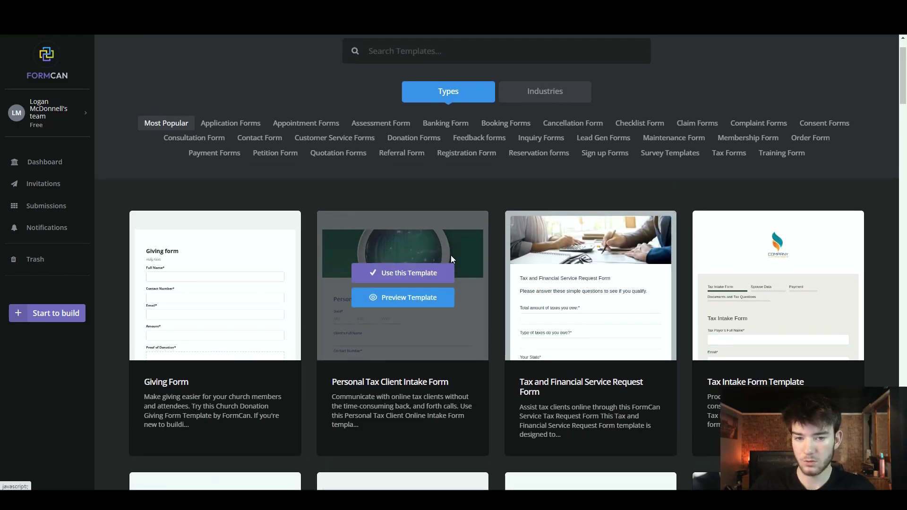
left_click(551, 150)
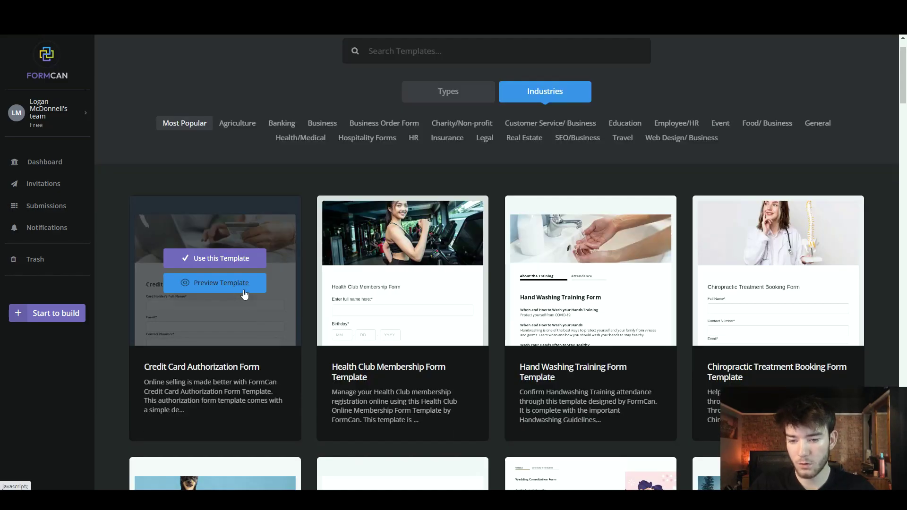
left_click(245, 288)
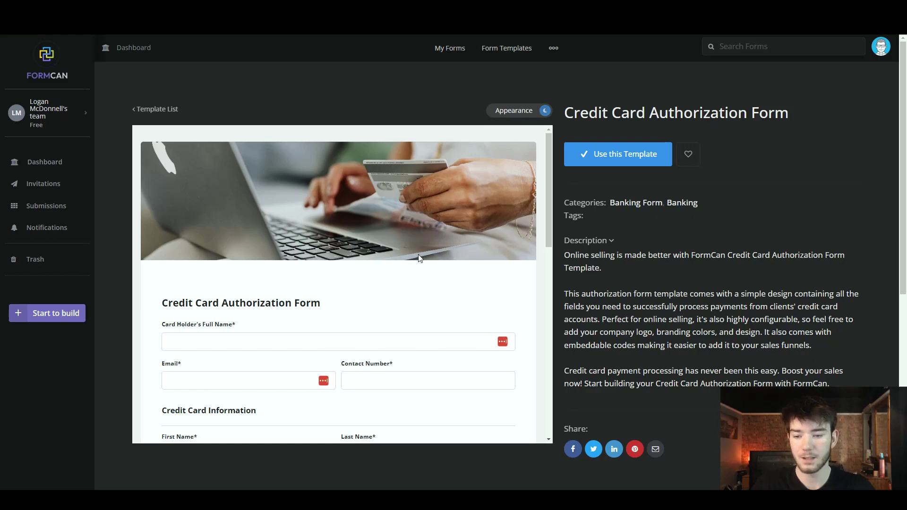
scroll(413, 256, "down", 2)
scroll(411, 257, "down", 1)
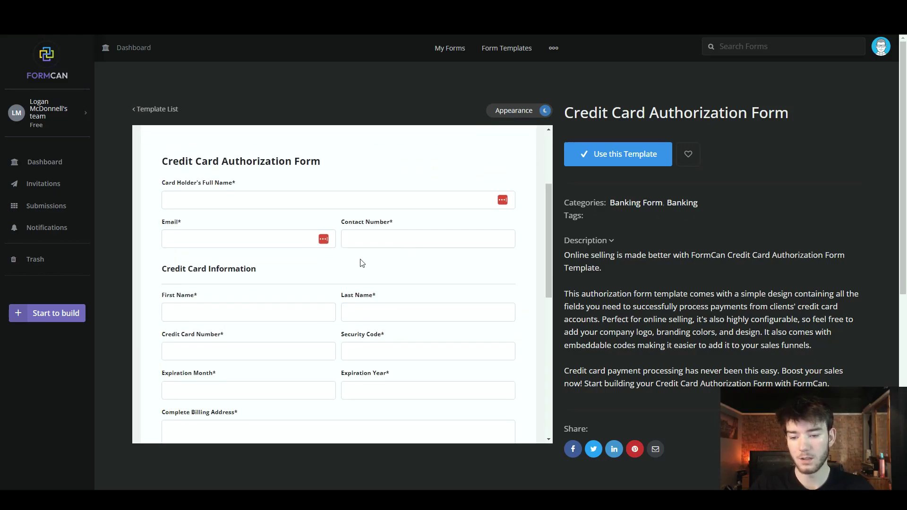
scroll(361, 260, "down", 1)
scroll(377, 259, "up", 4)
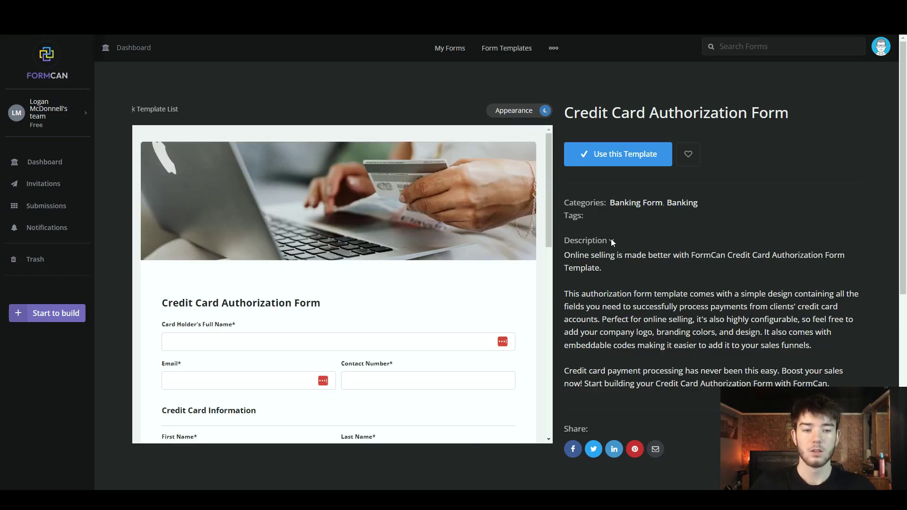
Step: Start a new form from the Credit Card Authorization template and glance at the form elements list
left_click(633, 162)
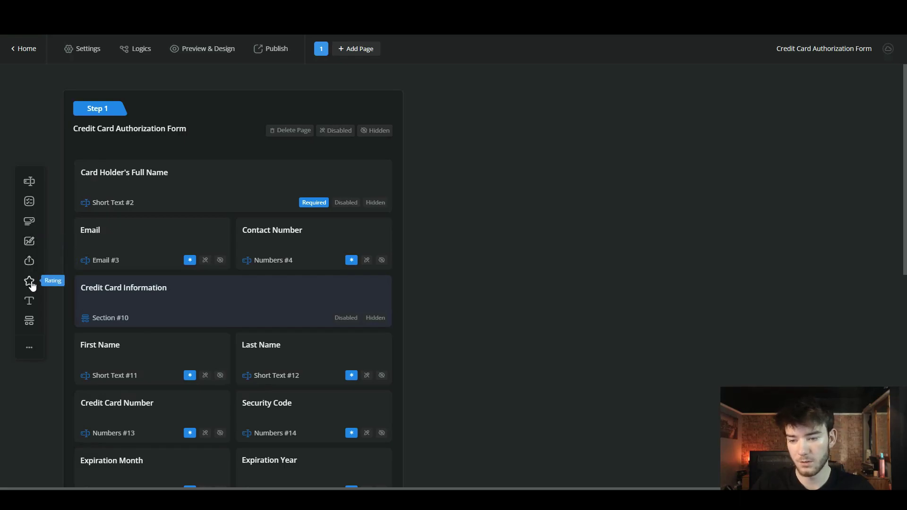
left_click(30, 348)
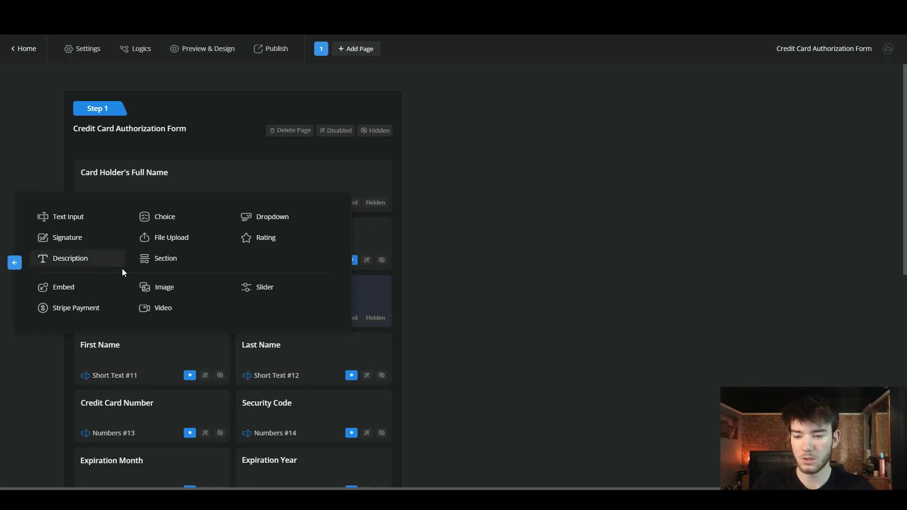
left_click(435, 291)
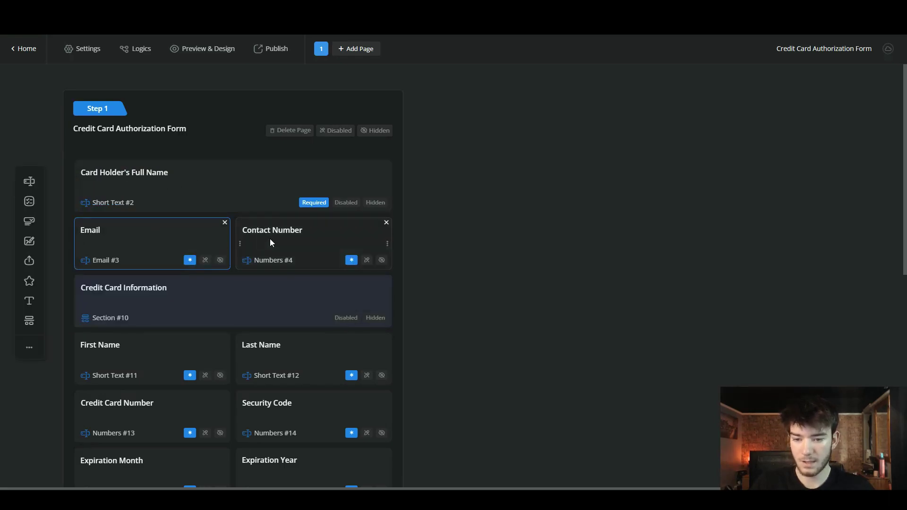
Step: Inspect the Card Holder's Full Name, Email and Credit Card Information settings, then scroll the form
left_click(158, 184)
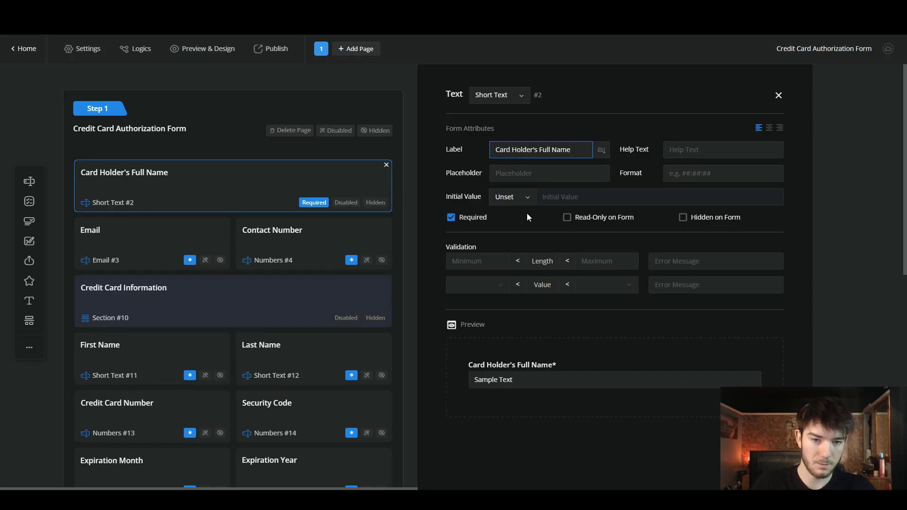
left_click(121, 234)
left_click(95, 236)
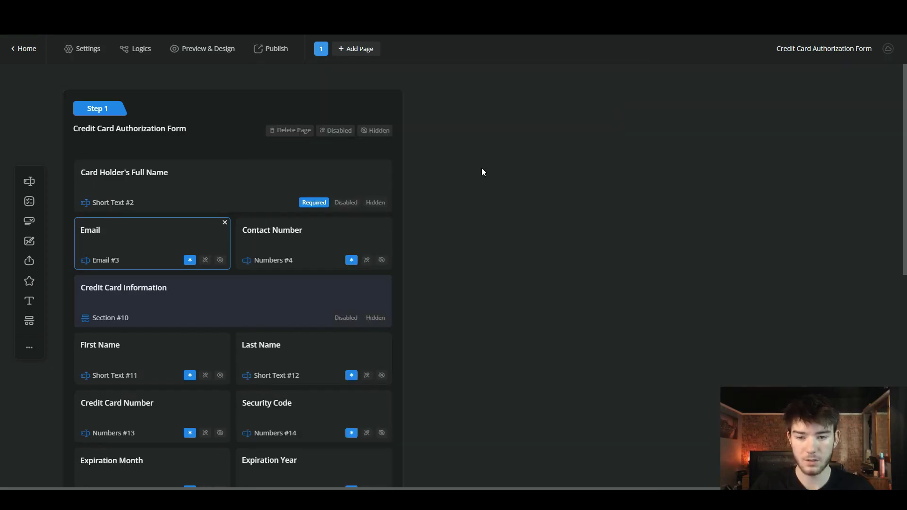
left_click(617, 95)
left_click(154, 295)
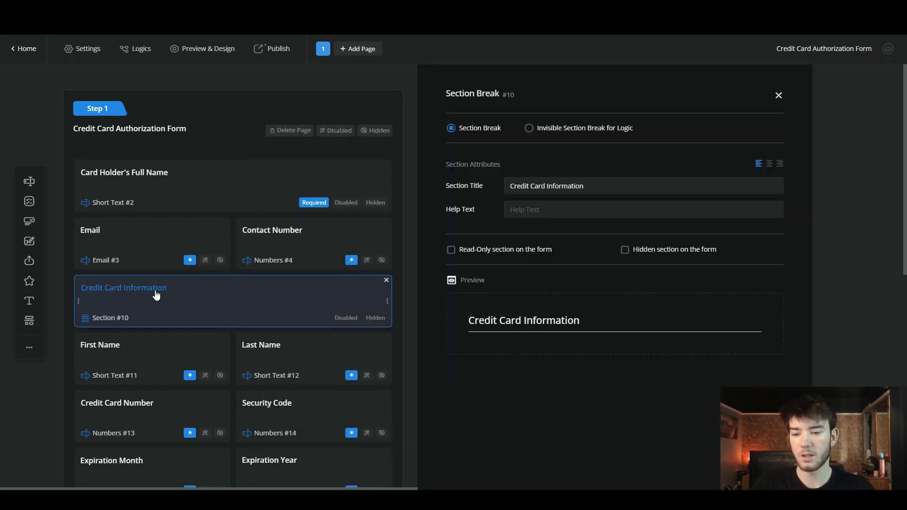
key("Escape")
scroll(238, 299, "down", 1)
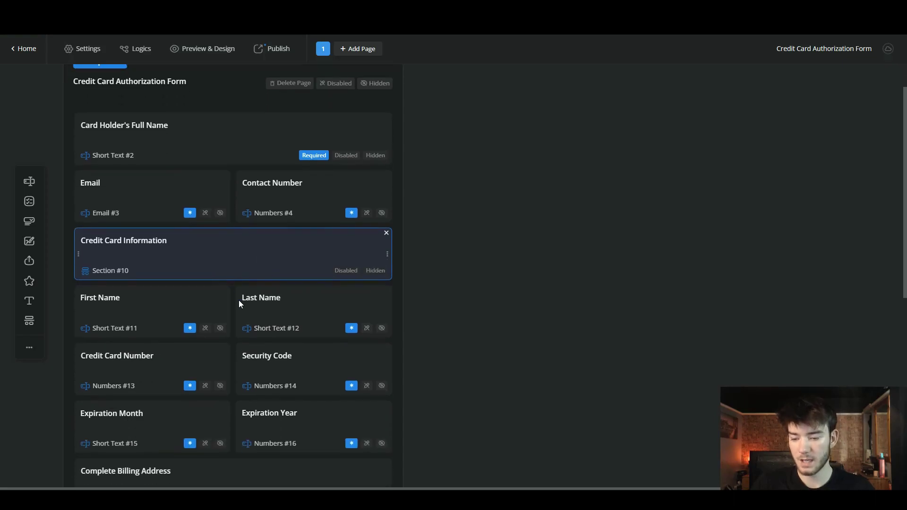
scroll(254, 298, "down", 3)
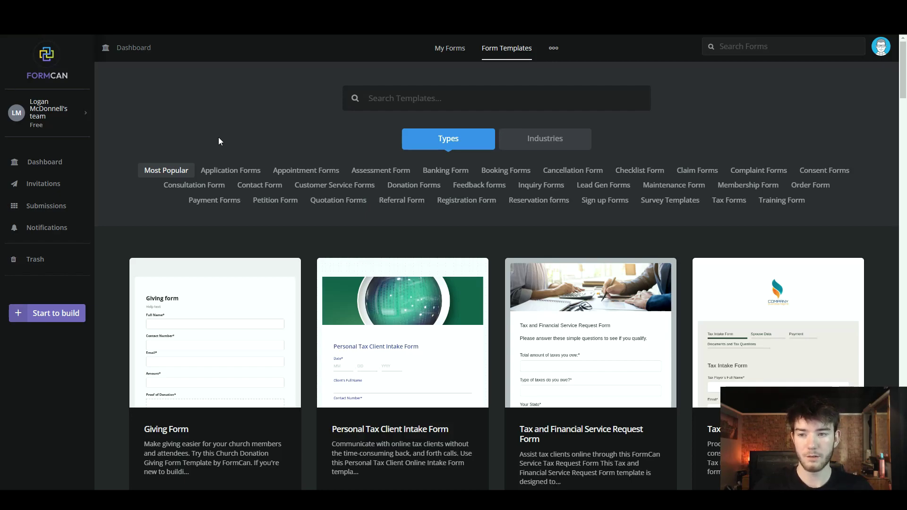
Step: Visit the Dashboard, Invitations and Submissions pages, ending on Notifications
left_click(55, 162)
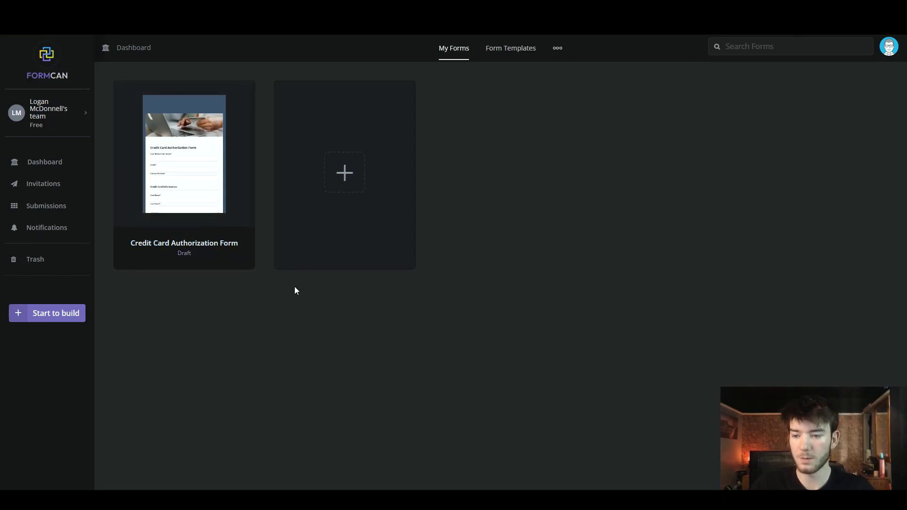
left_click(44, 183)
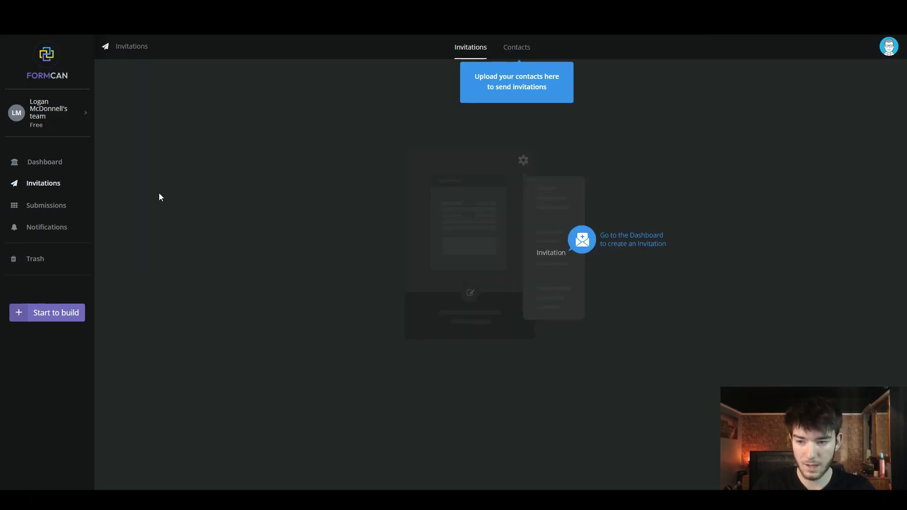
left_click(57, 207)
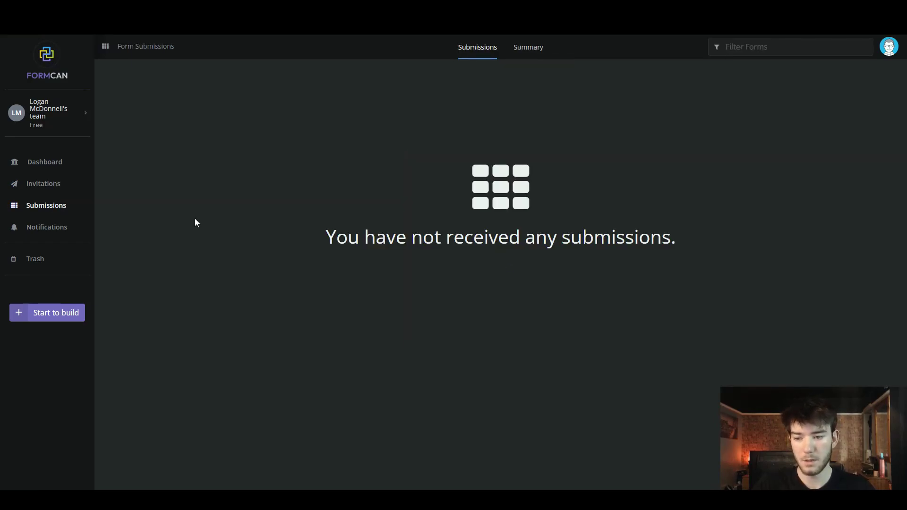
left_click(56, 232)
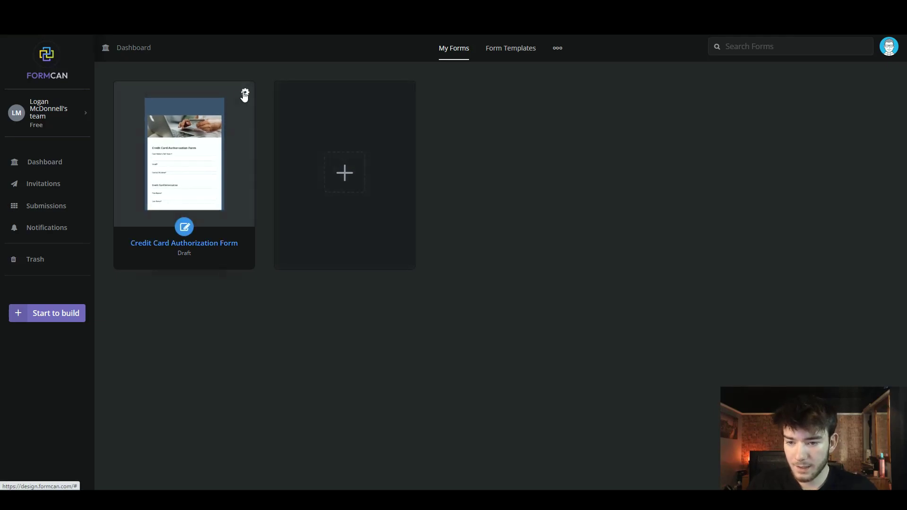
Step: Trash the Credit Card Authorization Form draft and create a new blank form
left_click(245, 94)
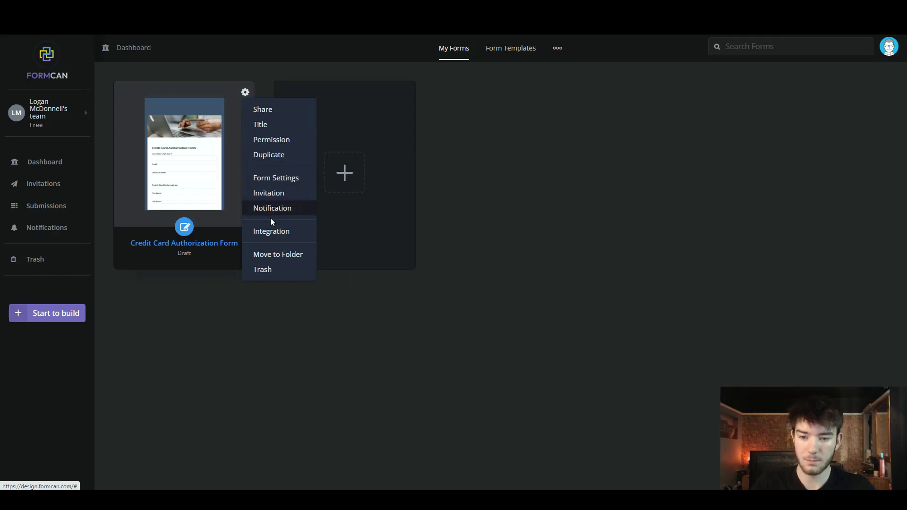
left_click(277, 271)
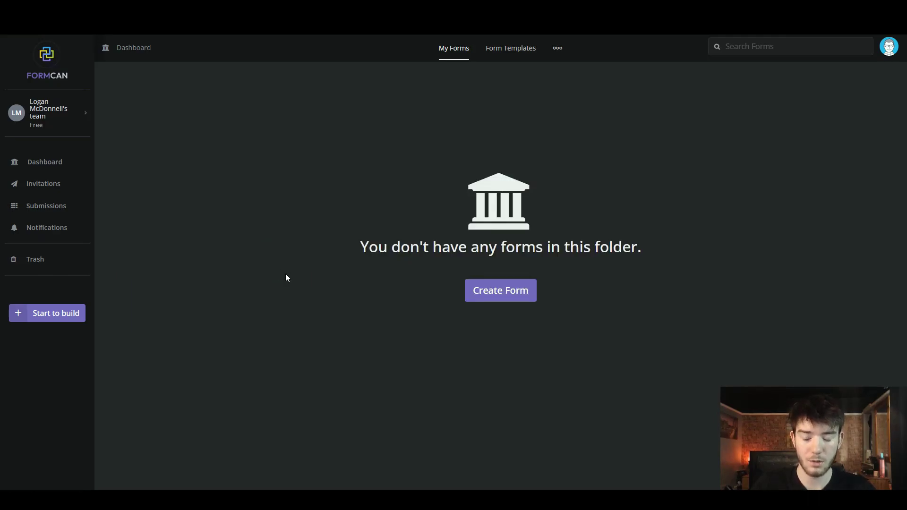
left_click(488, 290)
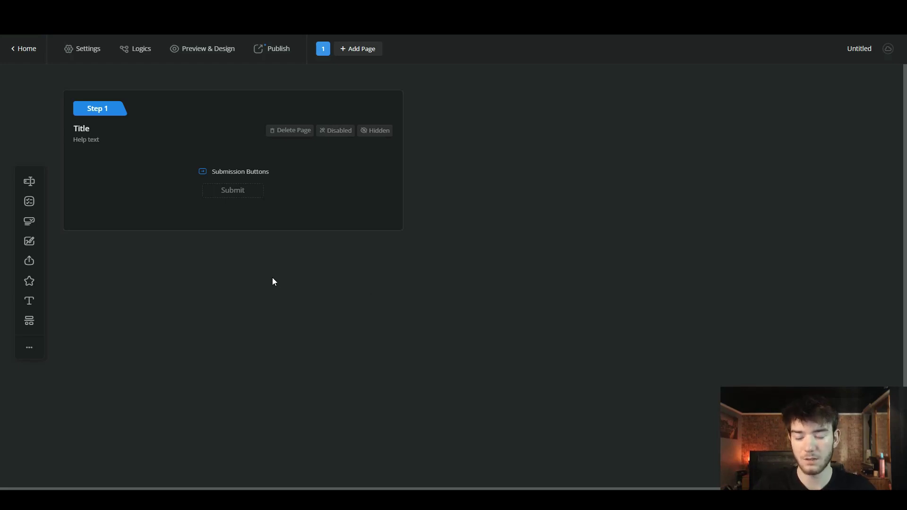
Step: Replace the form title placeholder with 'Social Media Form'
left_click(87, 136)
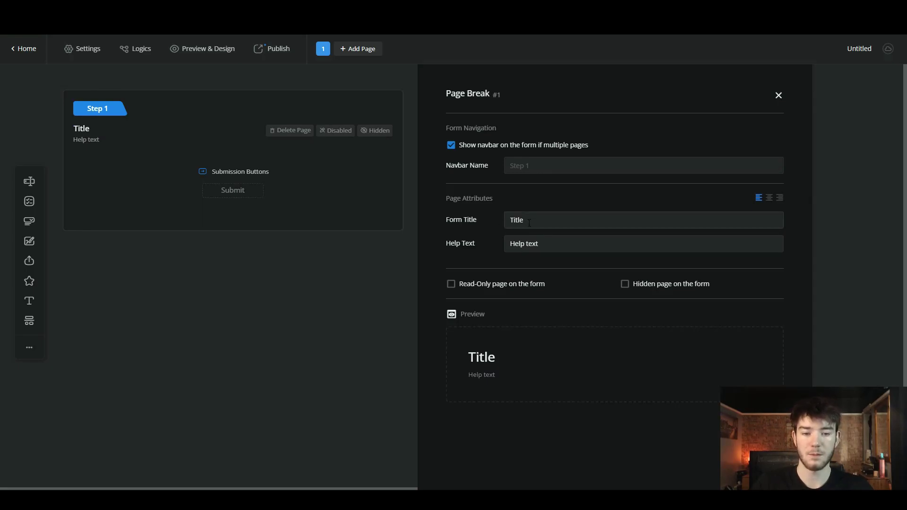
left_click(544, 219)
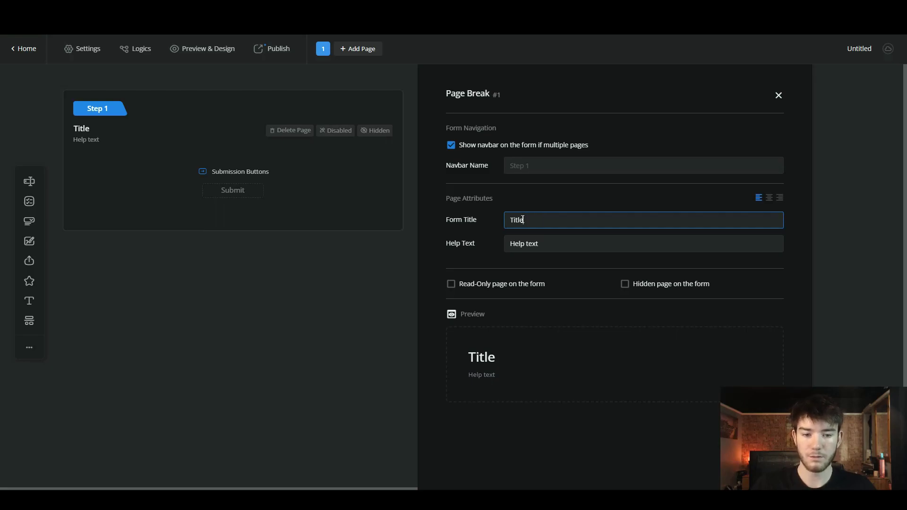
left_click_drag(523, 220, 507, 221)
type("S")
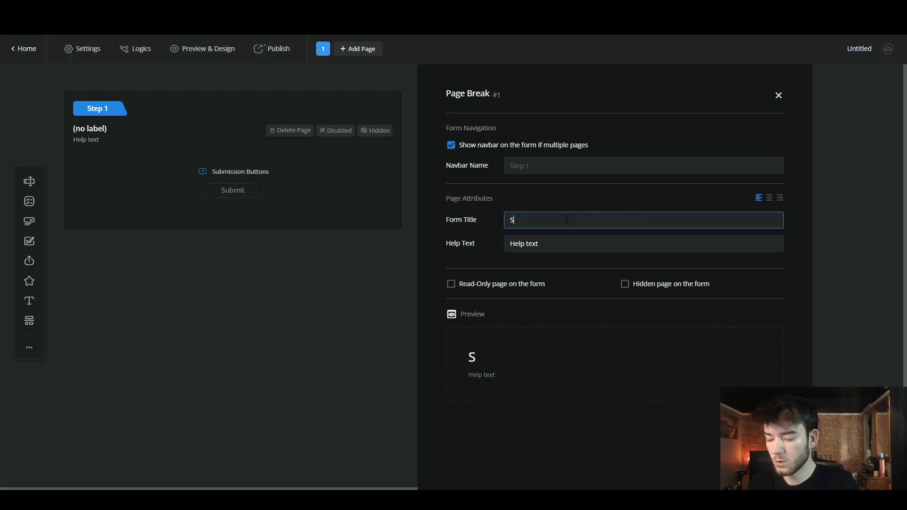
type("ocial Media Form")
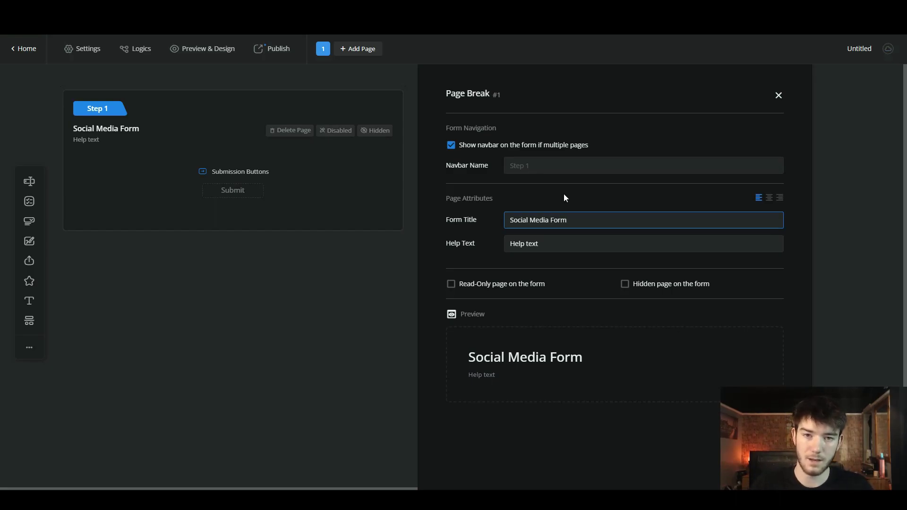
Step: Replace the placeholder help text with 'What type of Social Media is the best?'
left_click_drag(541, 244, 508, 244)
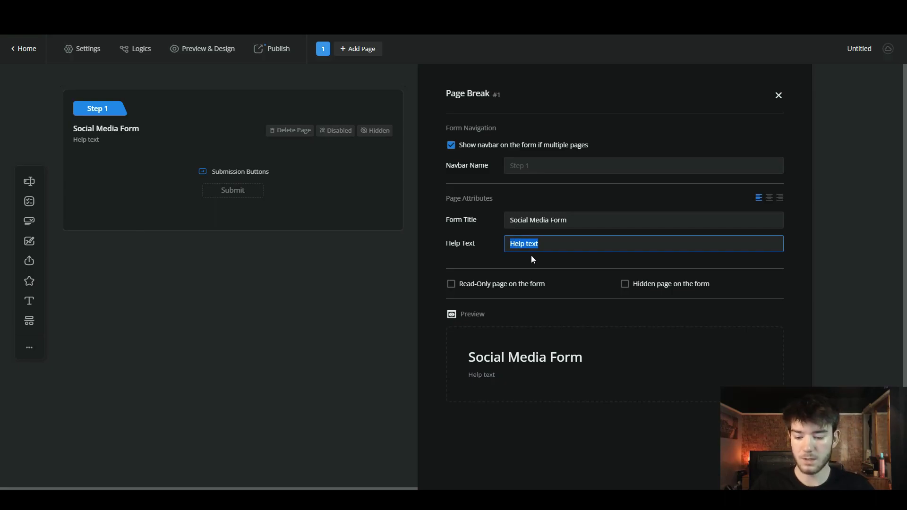
key("BackSpace")
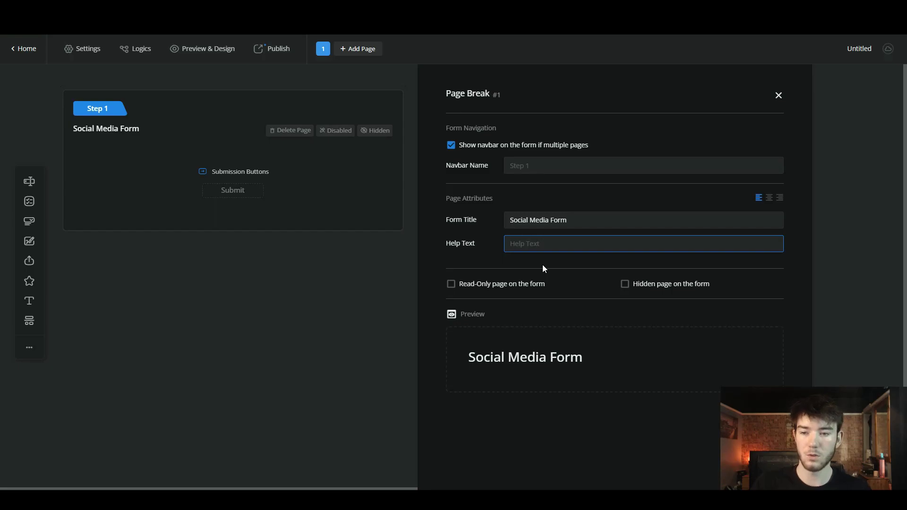
type("What type of Social Media is the best?")
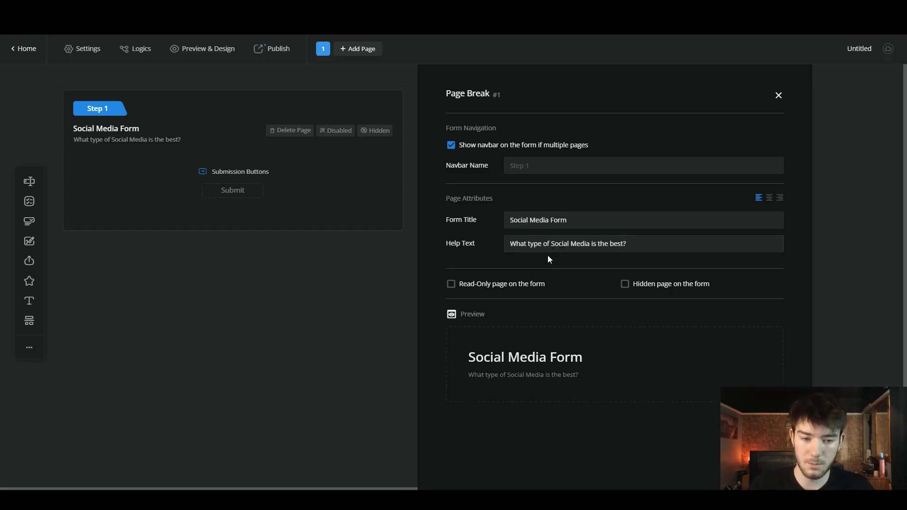
key("Escape")
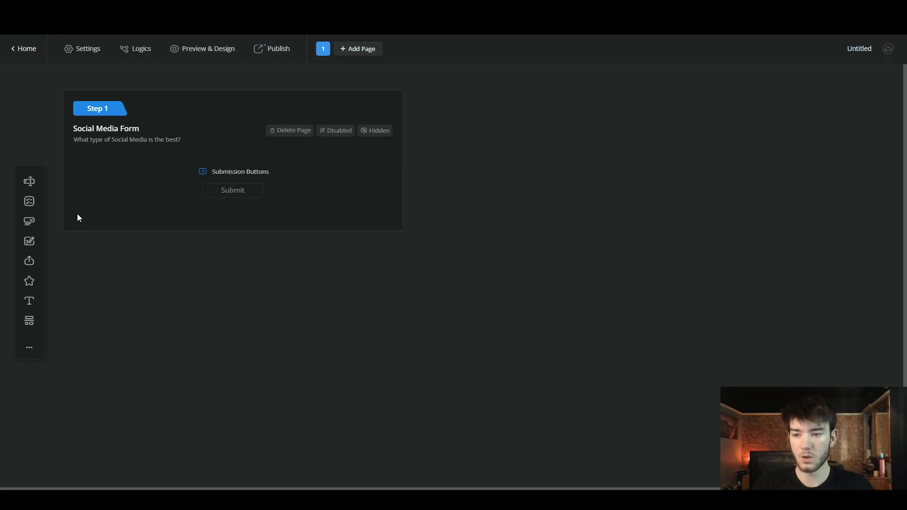
Step: Add a choice question labelled 'Which Social Media do you use the most?'
left_click(30, 201)
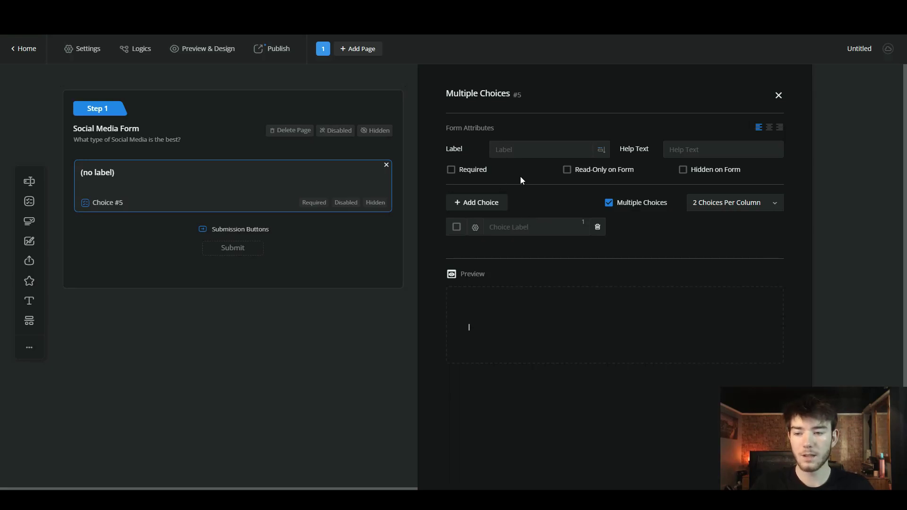
left_click(515, 147)
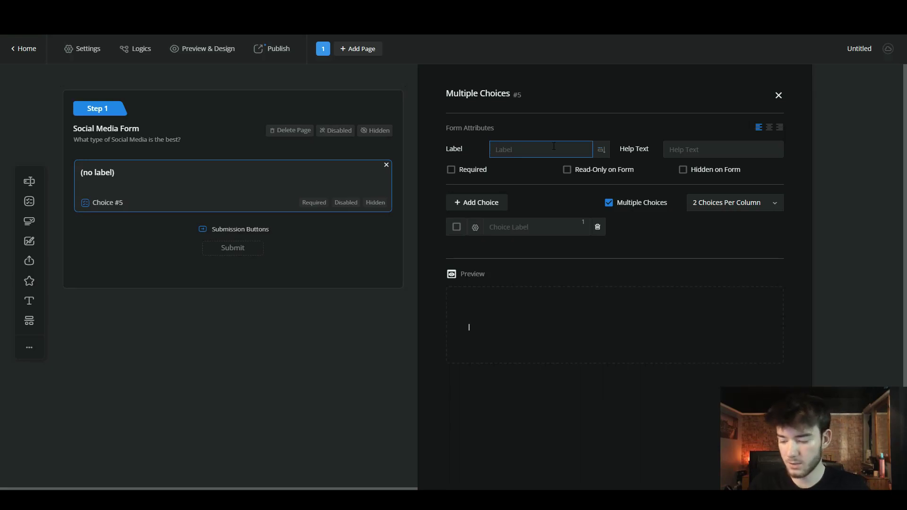
type("Which Social Media do you use the most?")
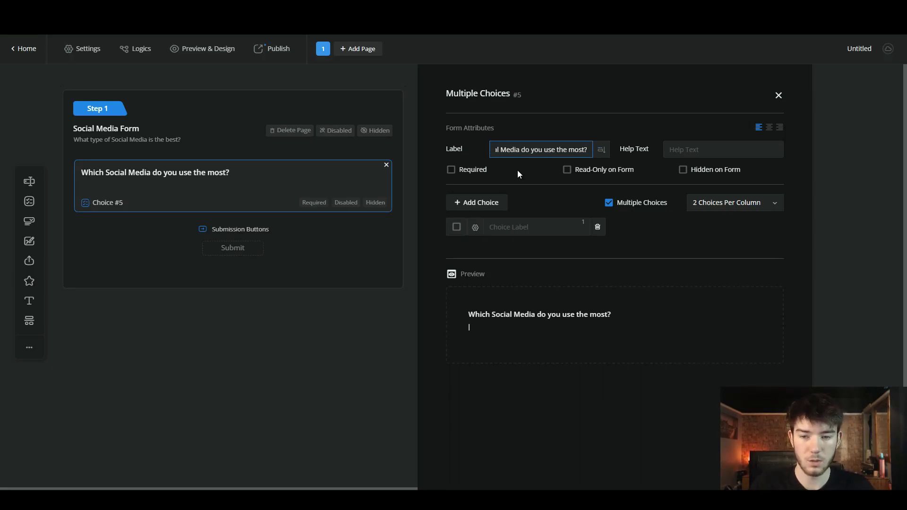
left_click(517, 170)
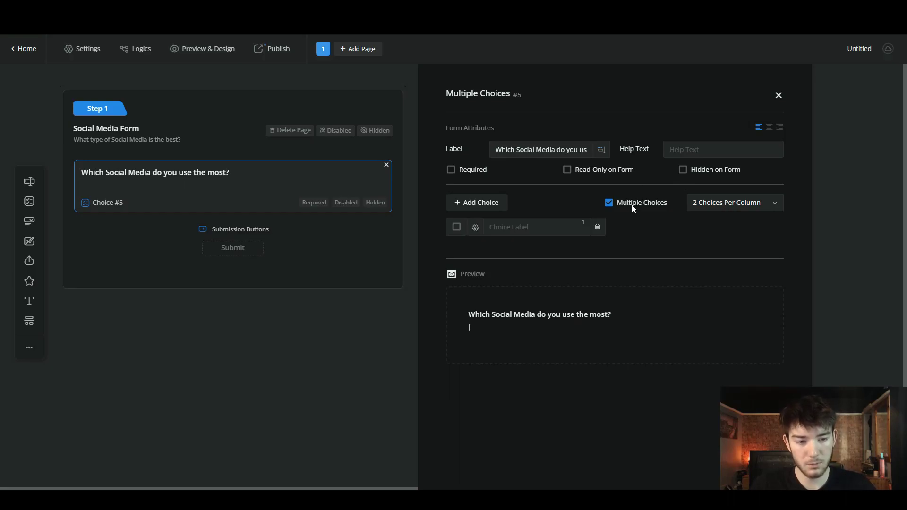
Step: Make it single-answer with the options Instagram, Facebook, Twitter and Snapchat
left_click(609, 203)
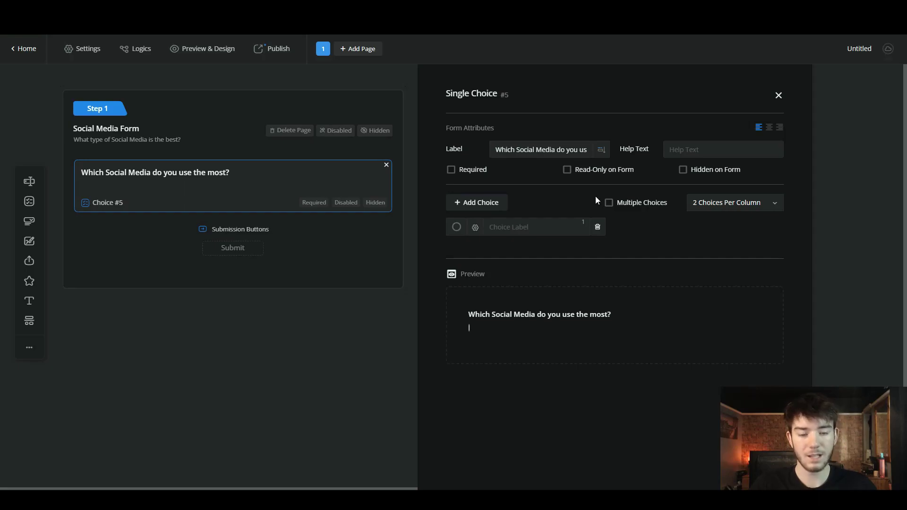
left_click(502, 207)
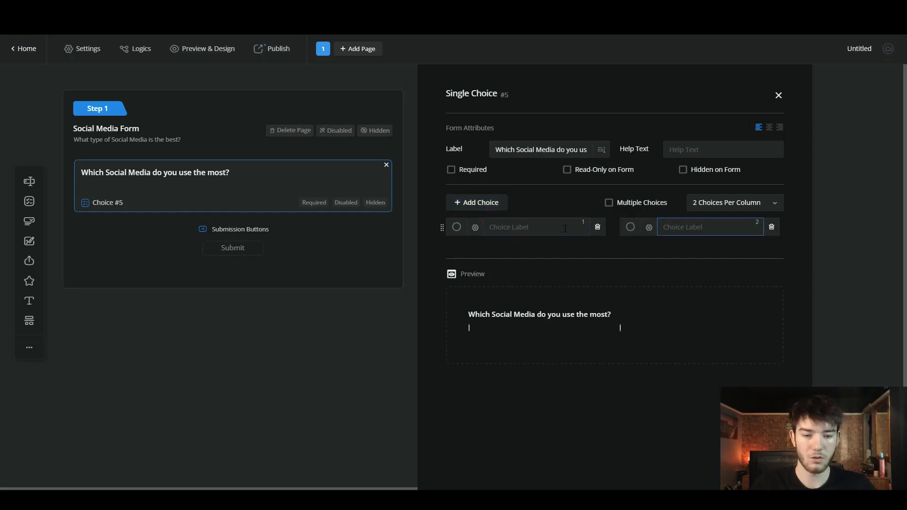
key("shift+Tab")
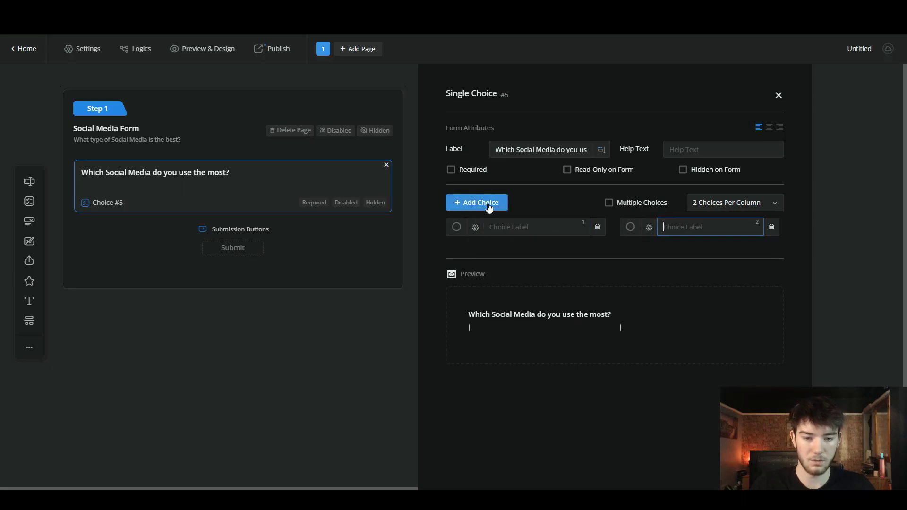
double_click(476, 202)
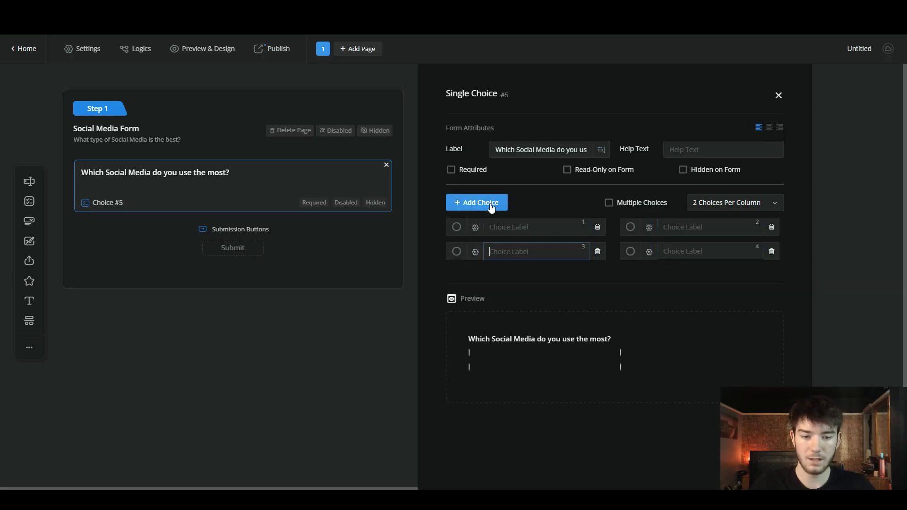
left_click(598, 255)
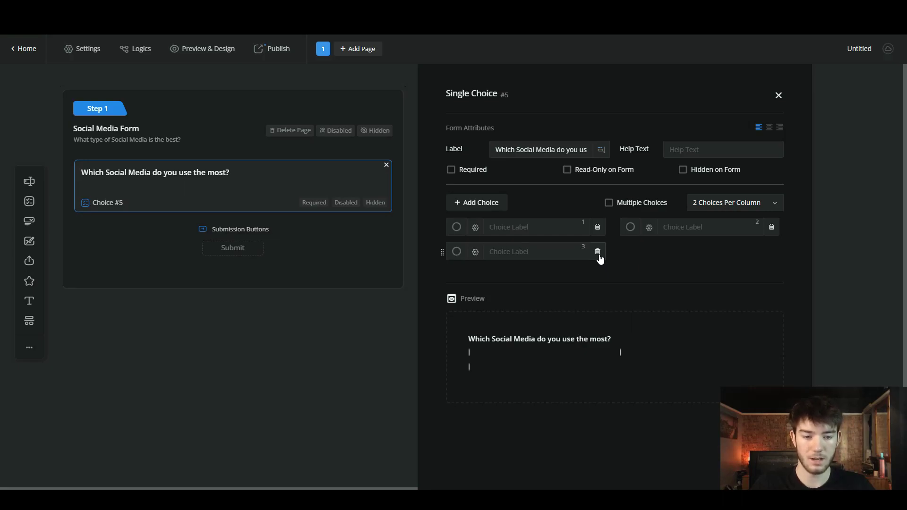
left_click(598, 255)
left_click(770, 230)
left_click(597, 229)
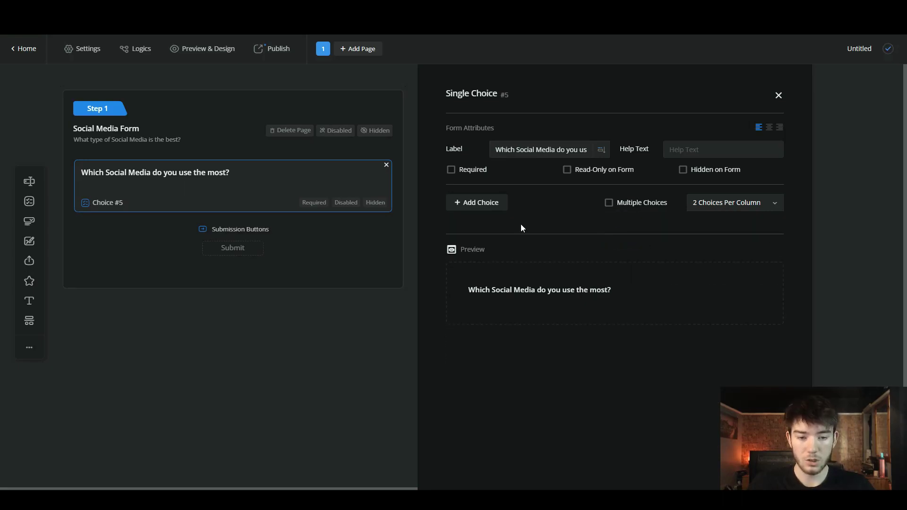
key("ctrl+z")
key("ctrl+z")
key("ctrl+z")
key("ctrl+z")
key("ctrl+z")
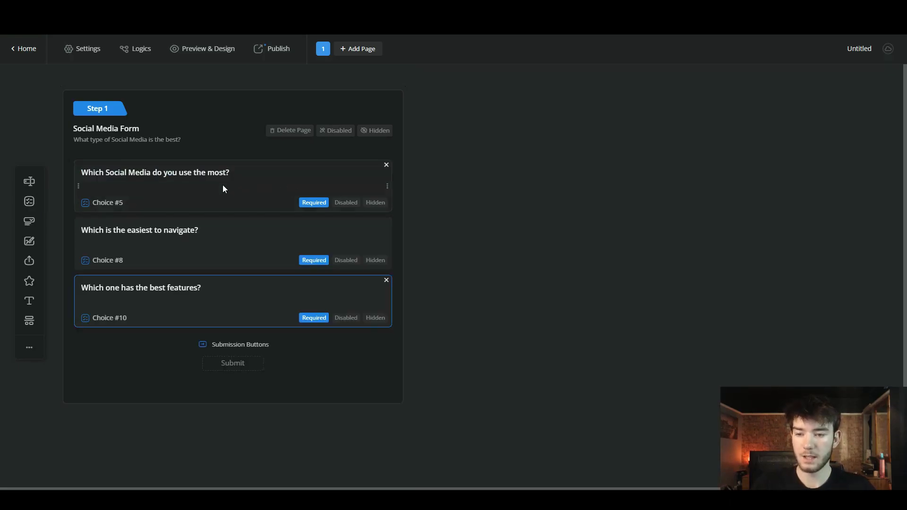
Step: Check the four platform options of 'Which is the easiest to navigate?' in its settings
left_click(222, 229)
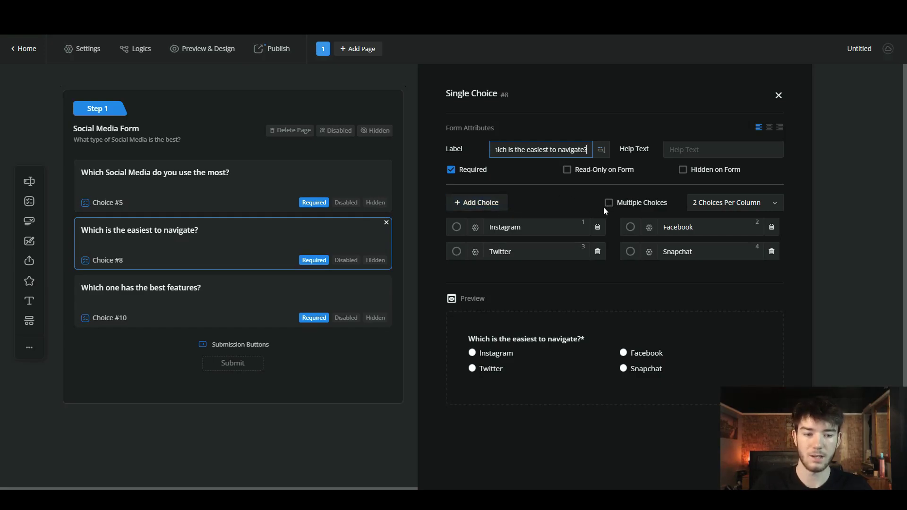
left_click(226, 140)
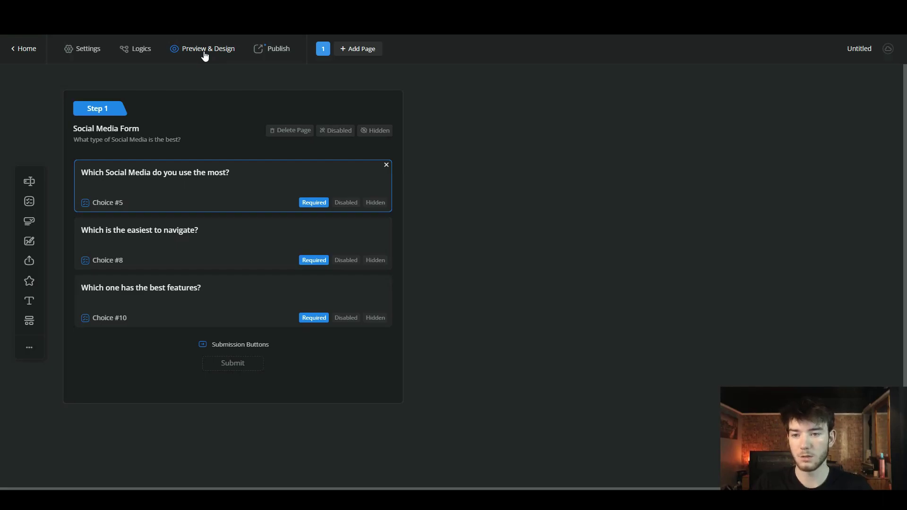
Step: Test-submit the form in preview with Instagram answers, then return to the editor
left_click(204, 52)
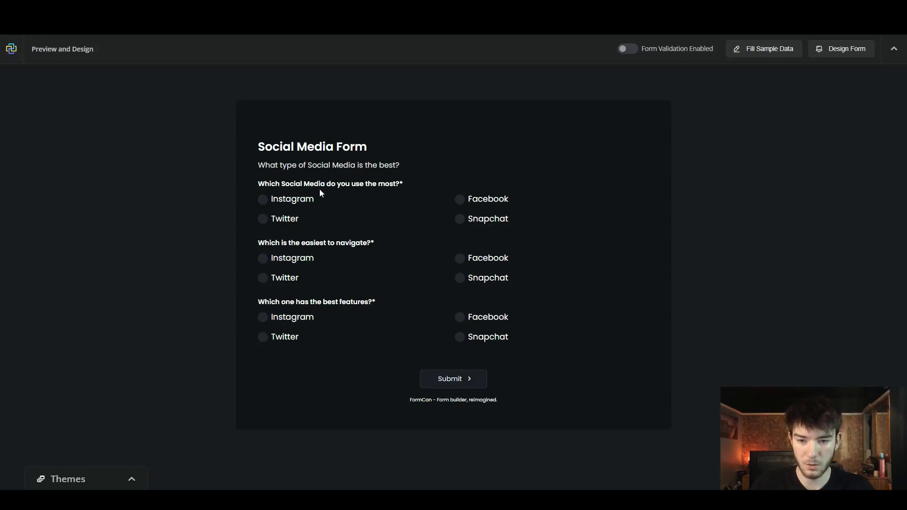
left_click(268, 200)
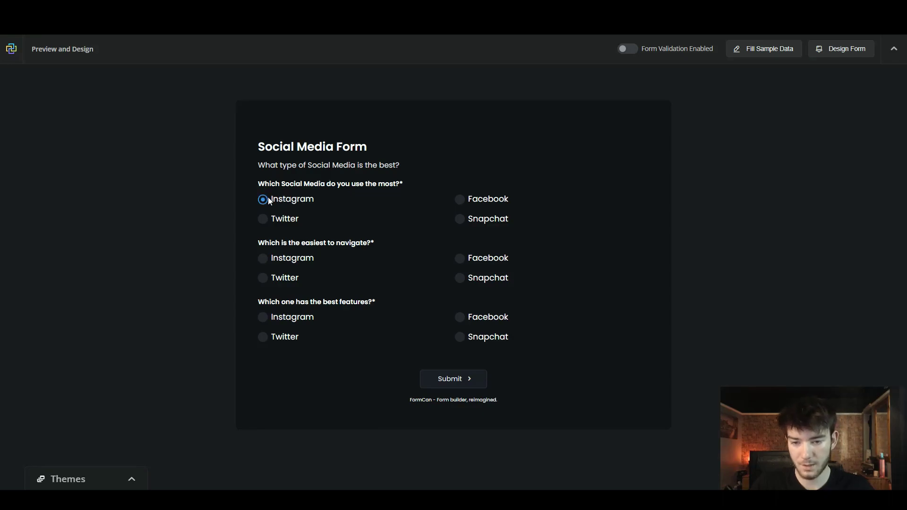
left_click(263, 261)
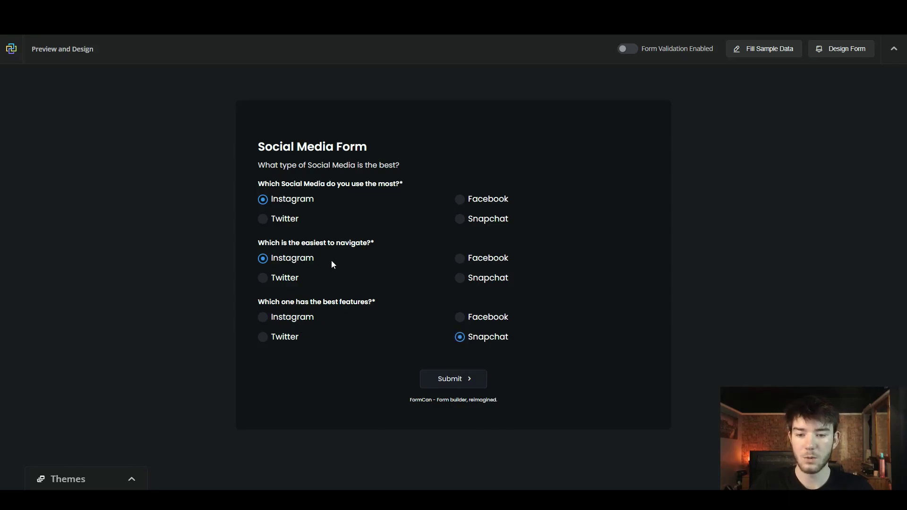
left_click(456, 382)
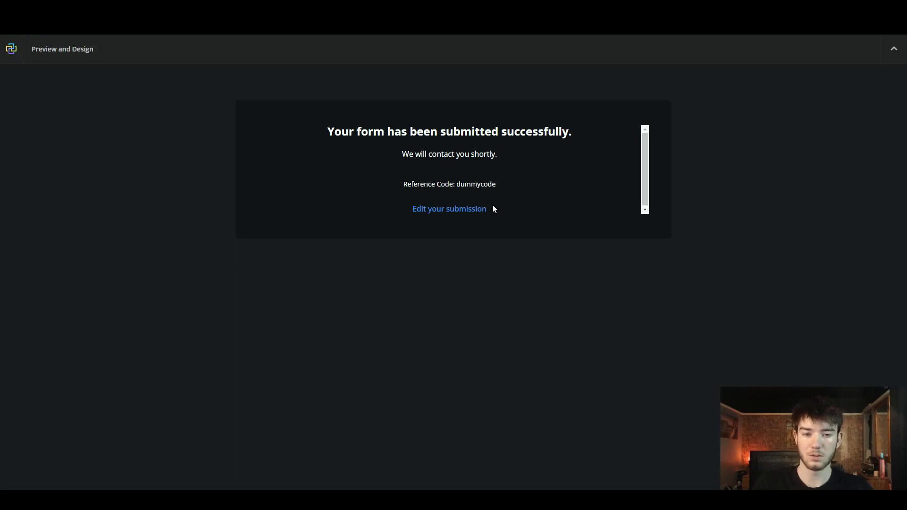
key("Escape")
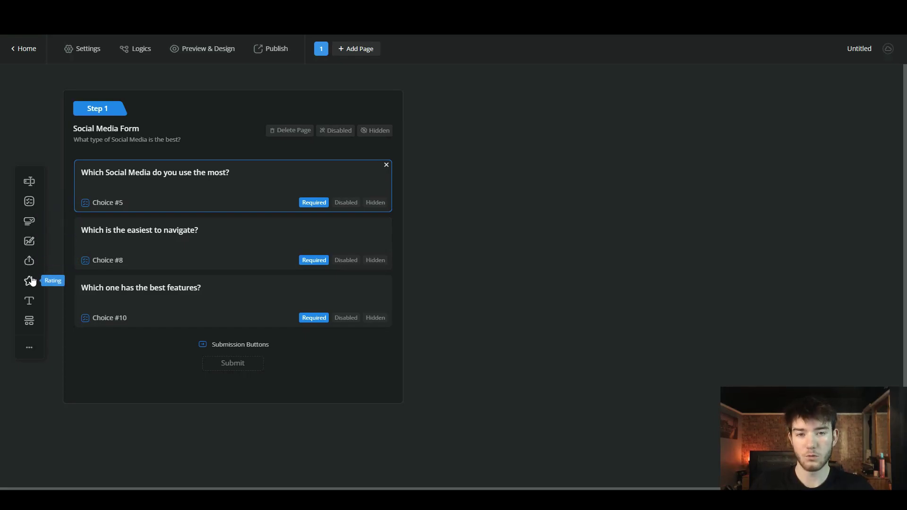
Step: Add a required rating field labelled Instagram below the last choice question
left_click_drag(31, 281, 190, 257)
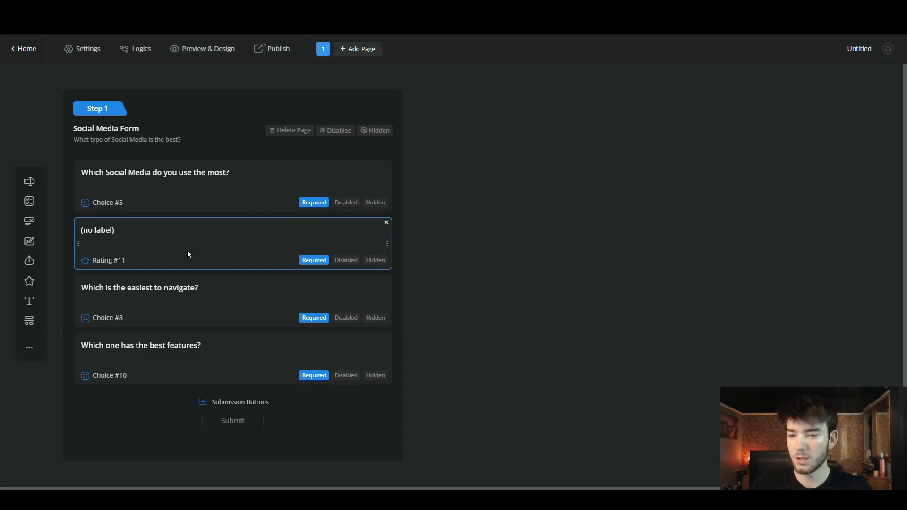
left_click_drag(190, 251, 187, 364)
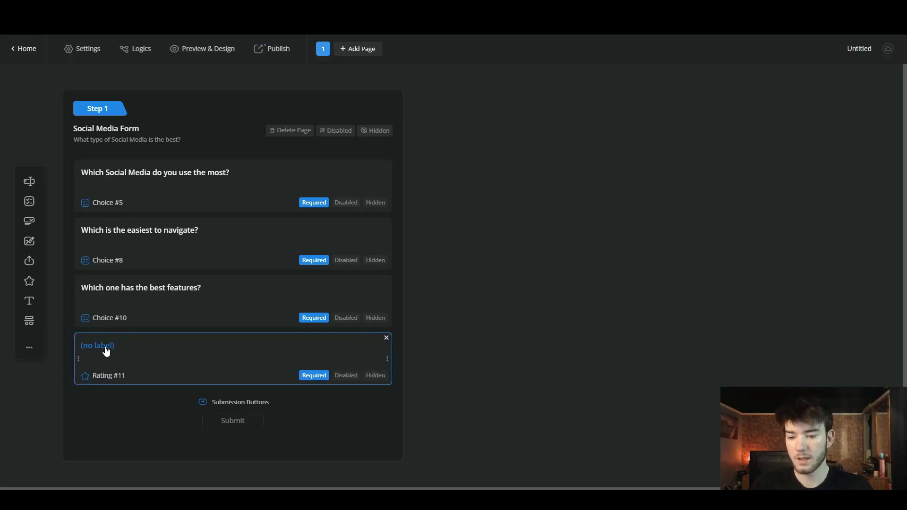
left_click(121, 348)
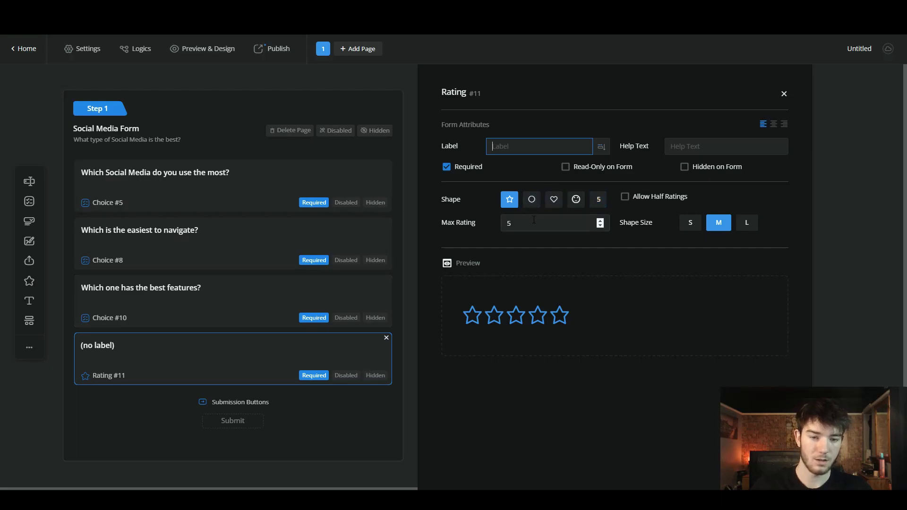
type("Insta")
key("BackSpace")
key("BackSpace")
key("BackSpace")
key("BackSpace")
key("BackSpace")
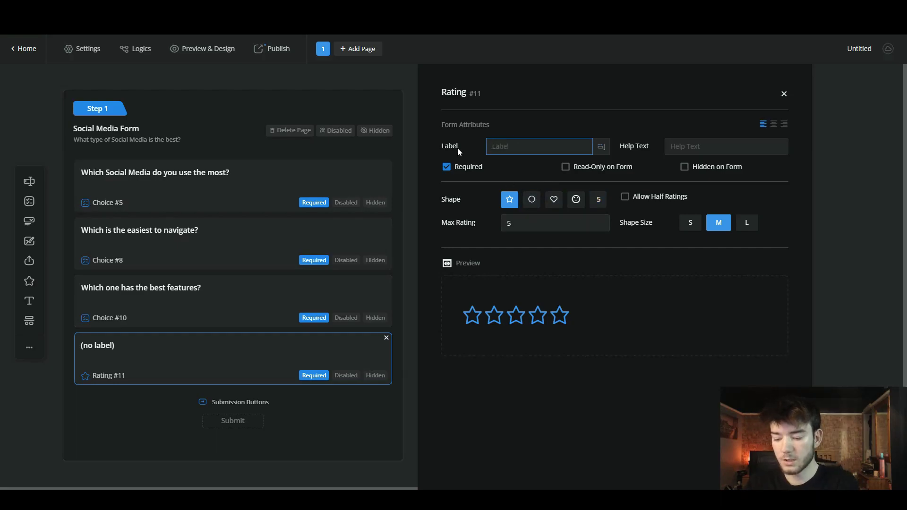
type("Instagram")
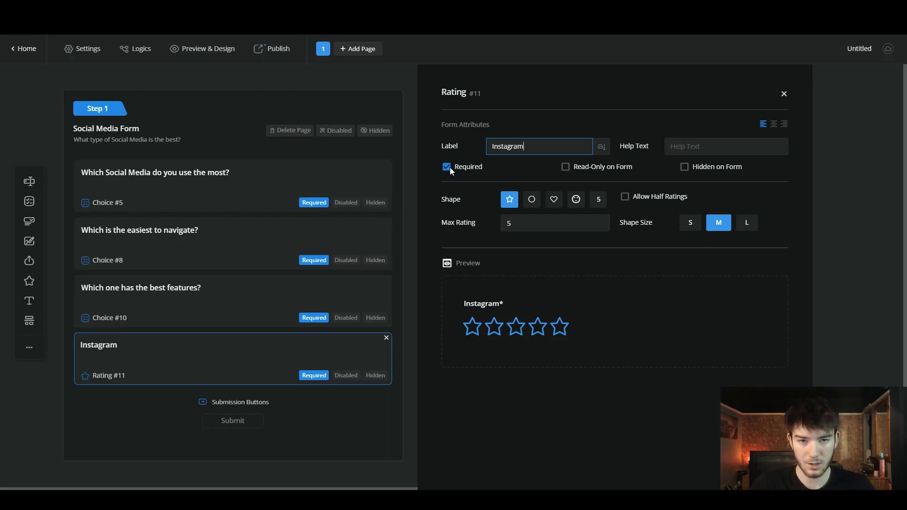
left_click(449, 166)
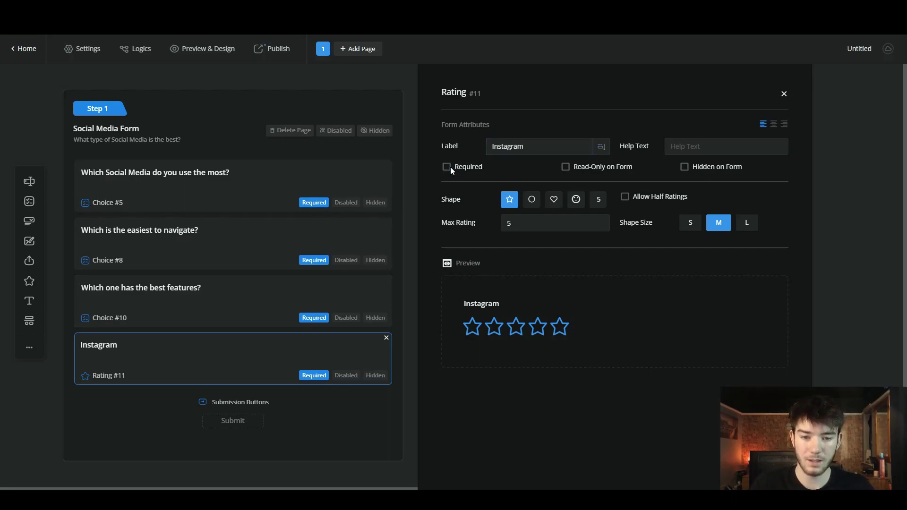
left_click(449, 166)
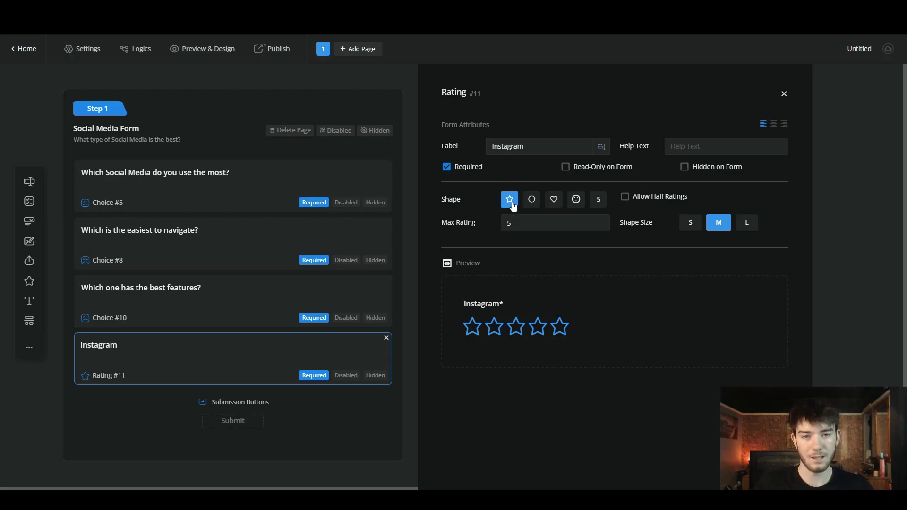
Step: Keep the Instagram rating as medium-size stars without half-stars, maximum rating 5
left_click(532, 201)
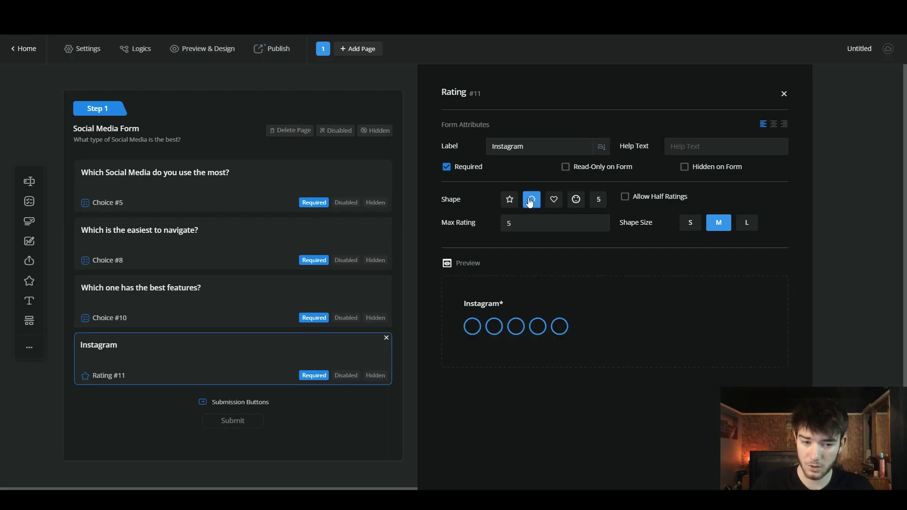
left_click(551, 202)
left_click(575, 200)
left_click(597, 200)
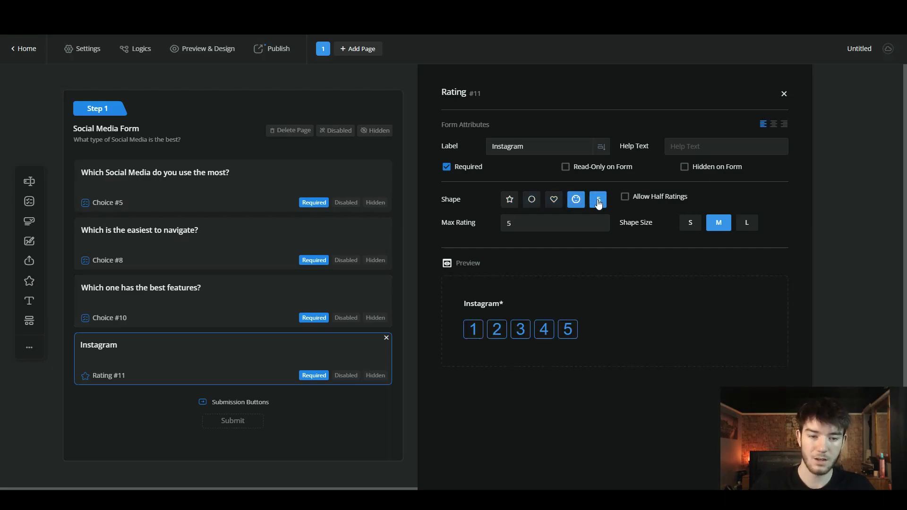
left_click(510, 200)
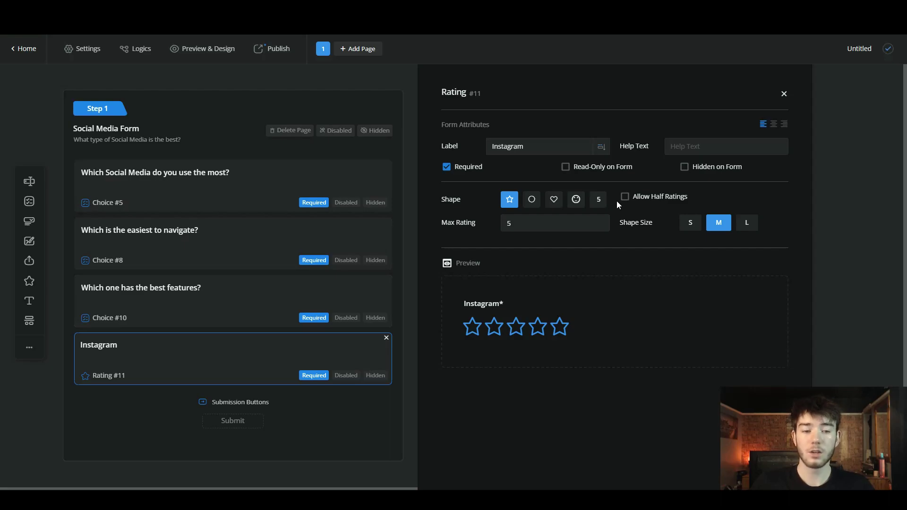
left_click(623, 198)
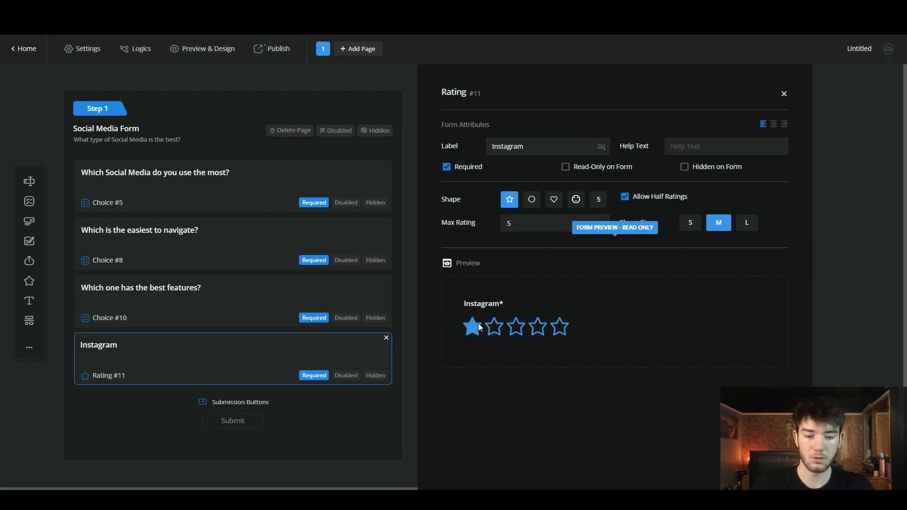
left_click(625, 196)
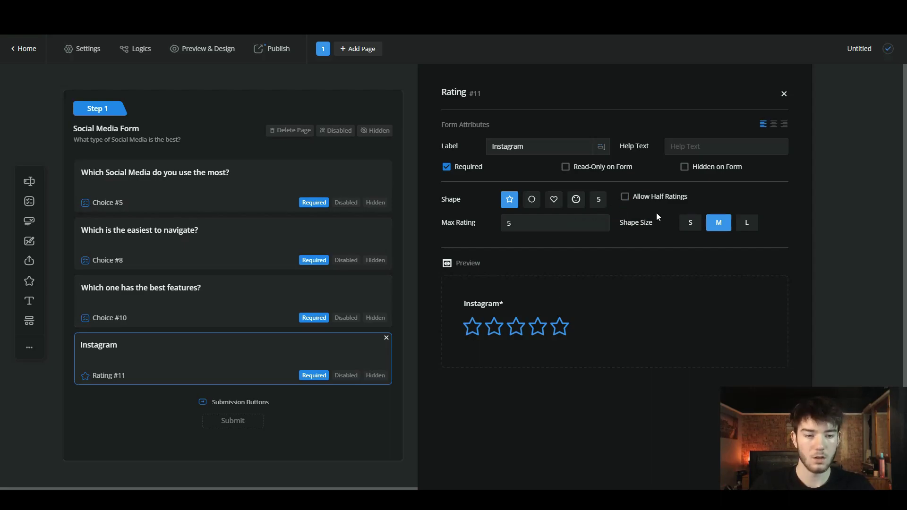
left_click(692, 224)
left_click(746, 223)
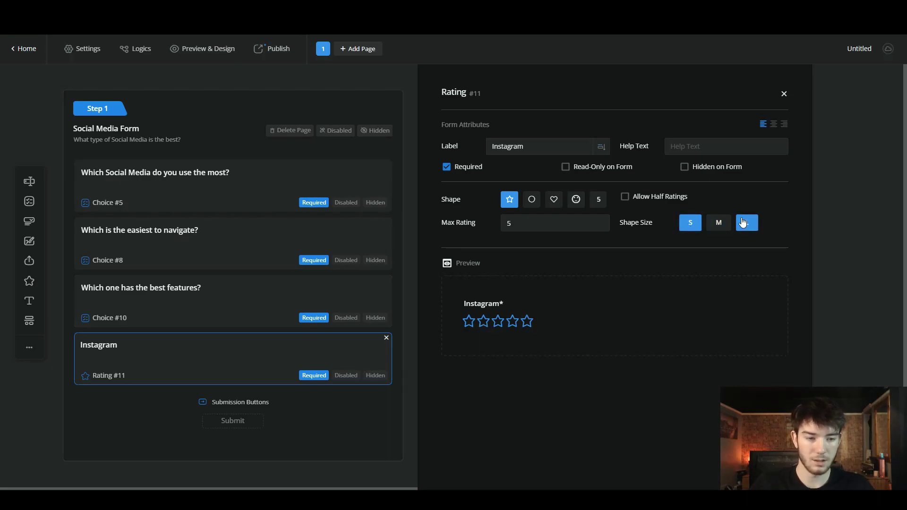
left_click(718, 222)
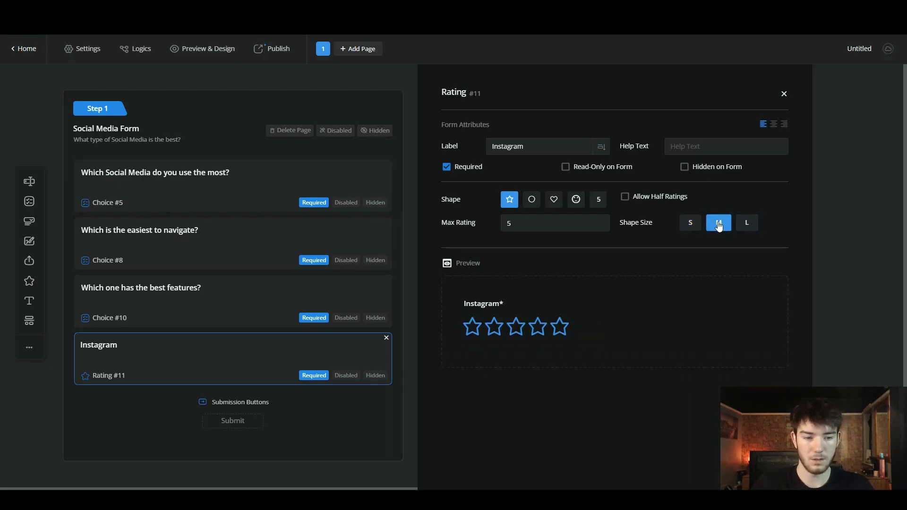
left_click(600, 220)
left_click(599, 220)
left_click(599, 220)
left_click(600, 226)
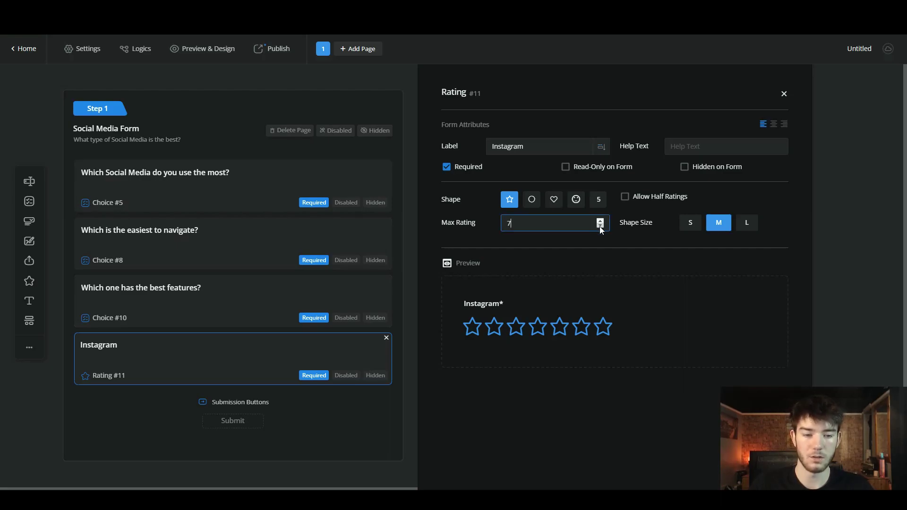
left_click(600, 226)
left_click(601, 226)
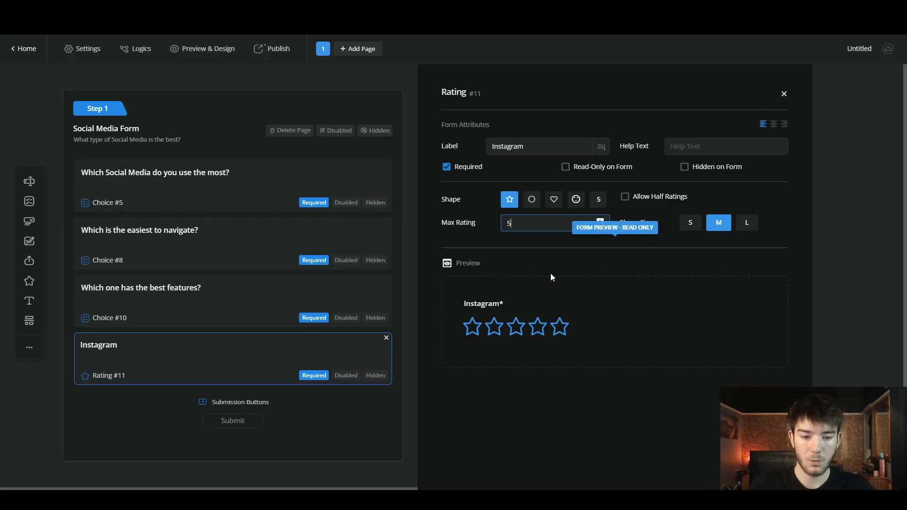
left_click(783, 94)
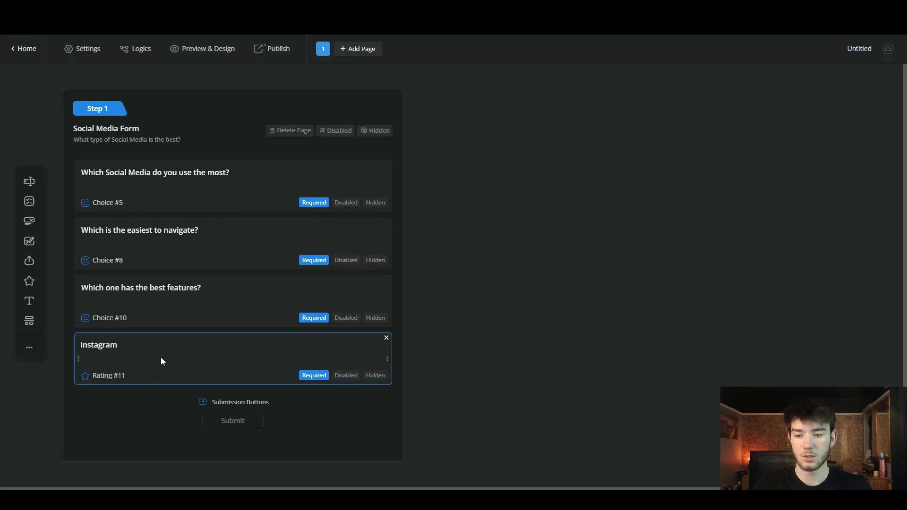
Step: Scroll the form down past the Facebook and Twitter ratings to the Snapchat rating and Submit button
scroll(422, 239, "down", 2)
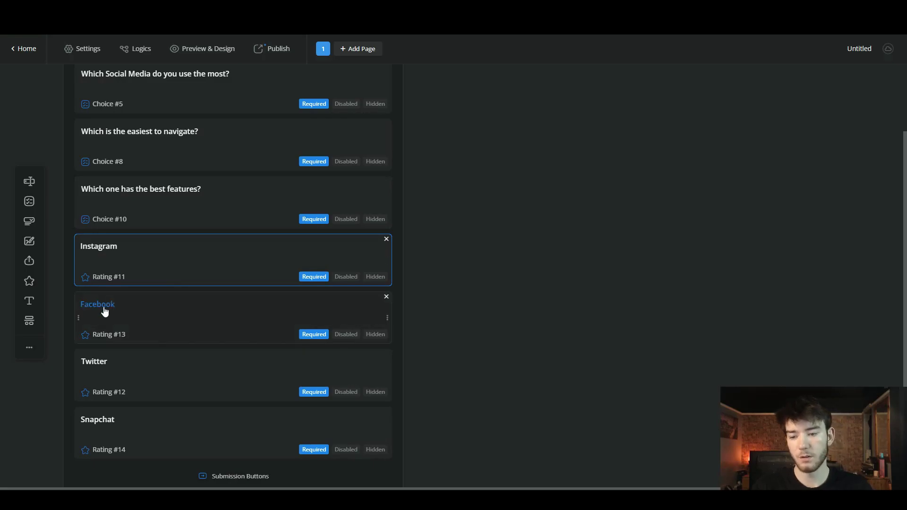
scroll(160, 397, "up", 2)
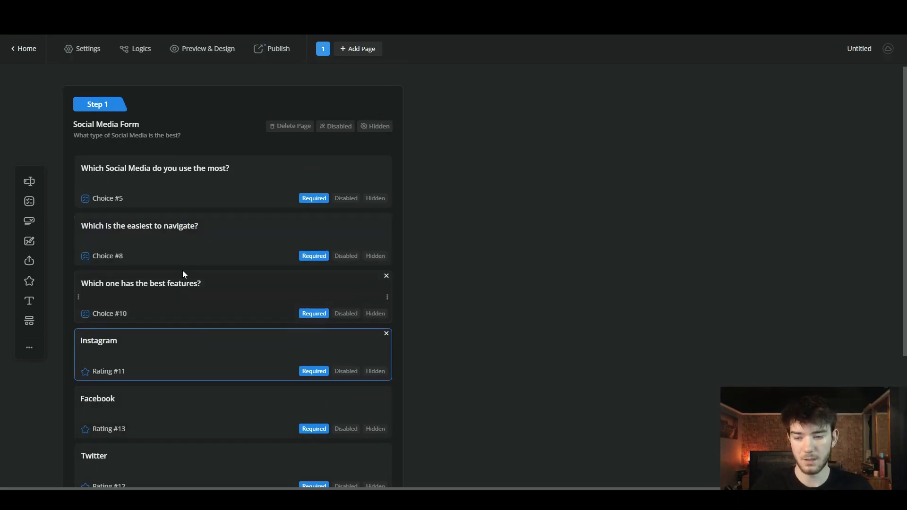
scroll(232, 342, "down", 4)
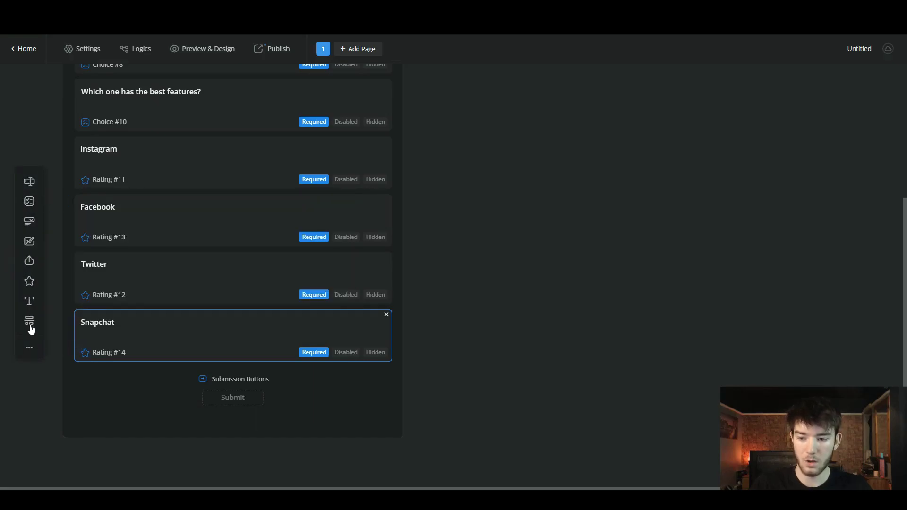
Step: Add a Signature field from More Widgets at the form's end and open its settings
mouse_move(28, 347)
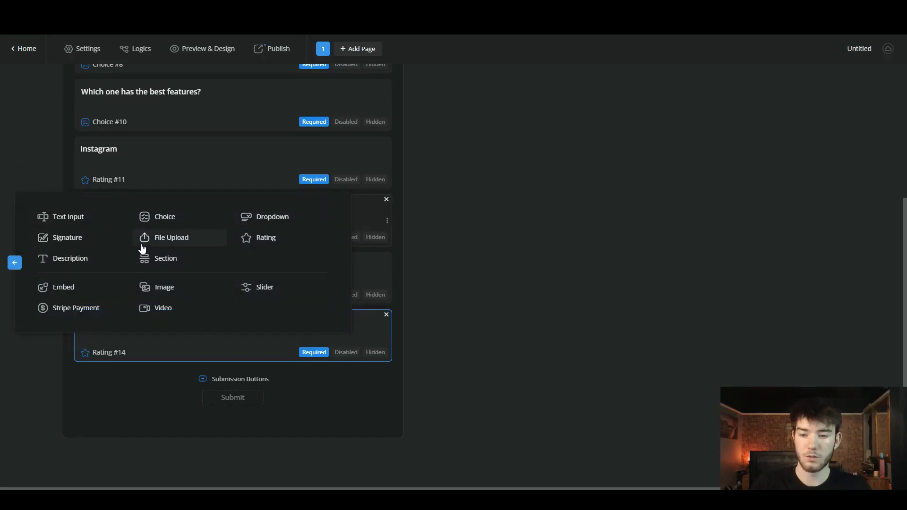
left_click(97, 240)
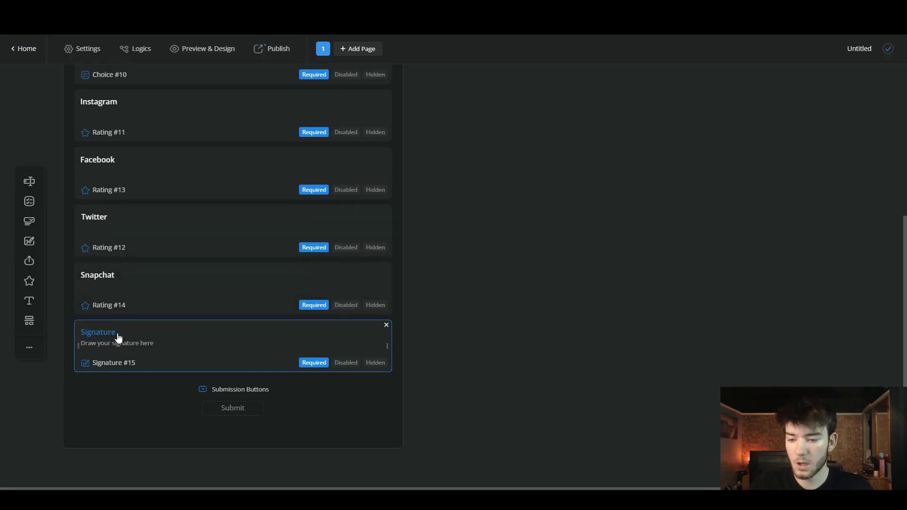
scroll(179, 295, "up", 4)
scroll(179, 296, "down", 4)
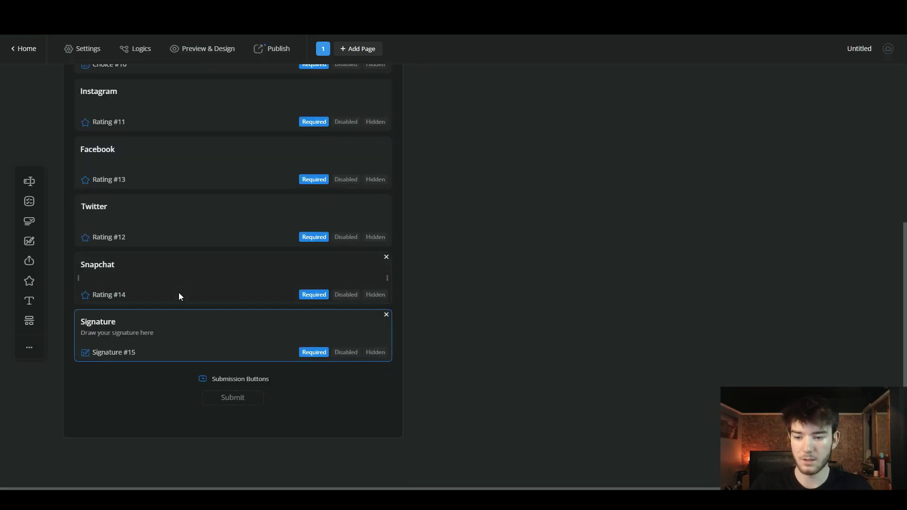
left_click(108, 326)
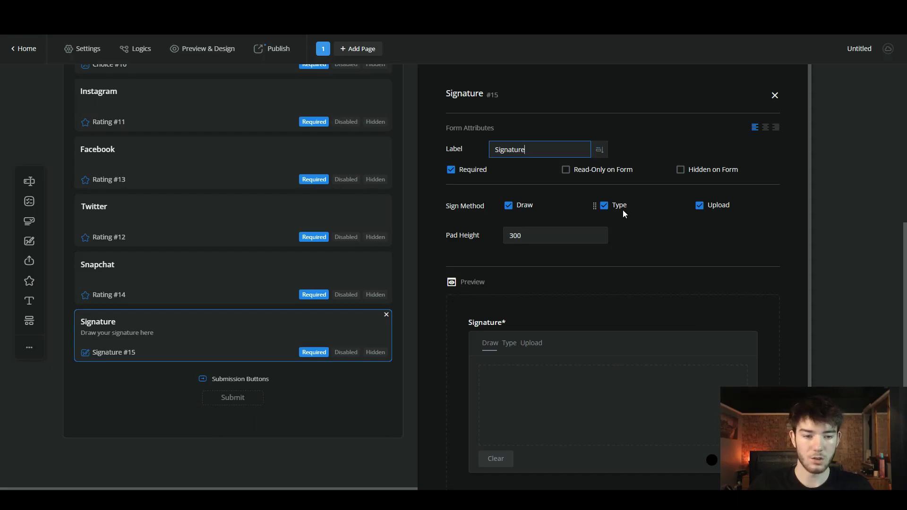
Step: Limit the signature's Sign Method to drawing only by unchecking Type and Upload
left_click(605, 205)
left_click(699, 204)
scroll(658, 240, "down", 1)
Step: Try pad heights 200 and 500, settle back on 300, and close the settings
double_click(530, 197)
key("BackSpace")
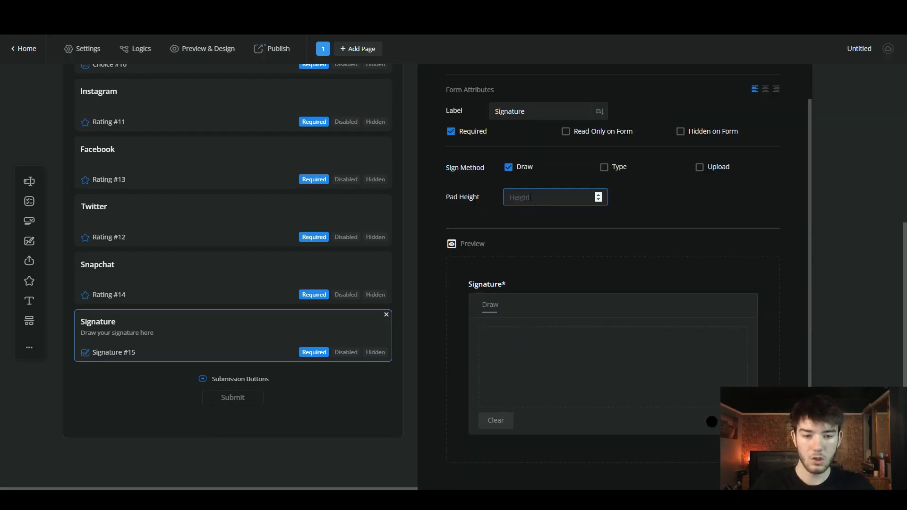
type("200")
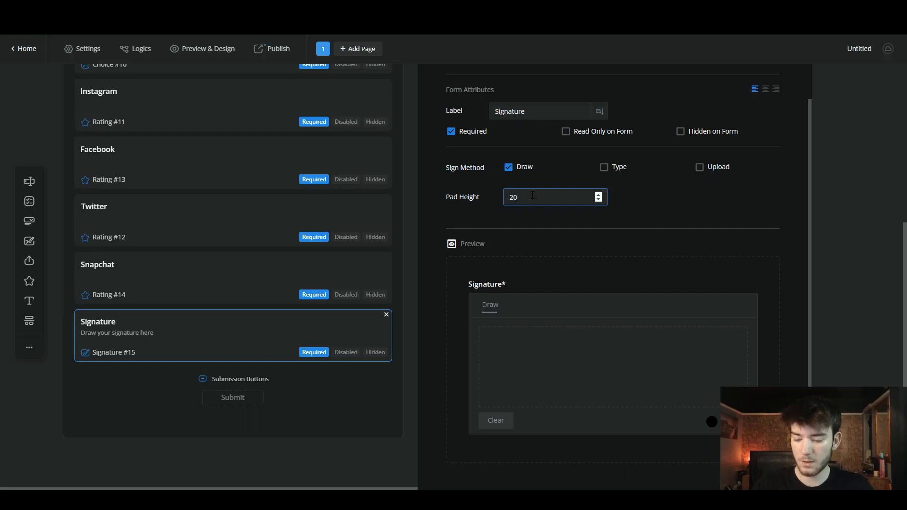
key("BackSpace")
key("BackSpace")
key("BackSpace")
type("500")
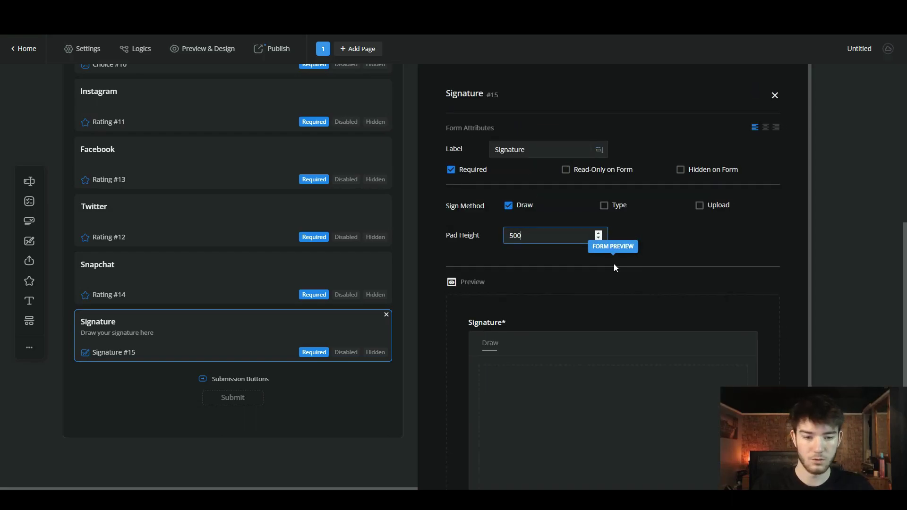
scroll(614, 264, "down", 3)
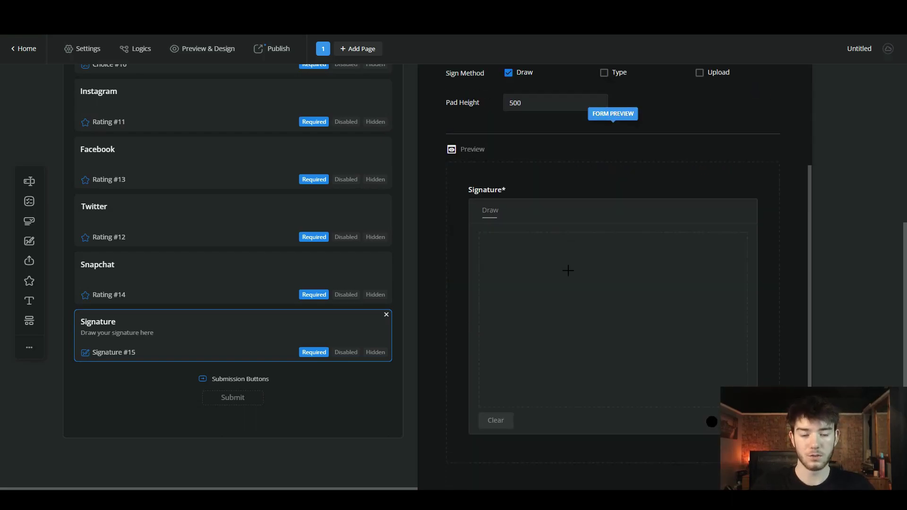
scroll(566, 269, "up", 2)
double_click(515, 150)
type("300")
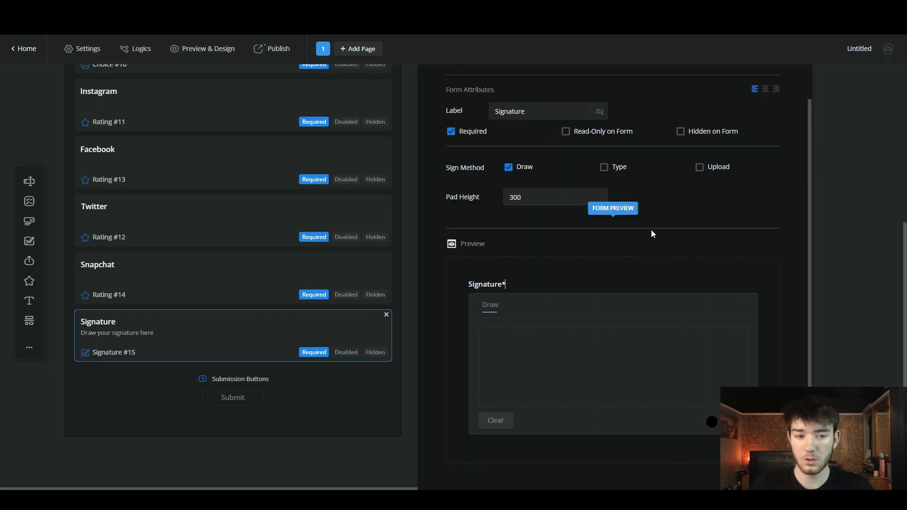
left_click(723, 168)
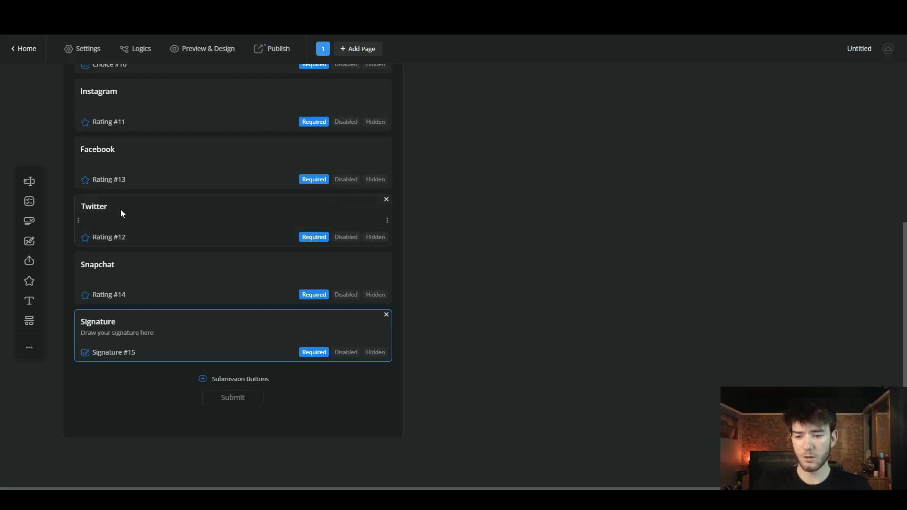
left_click(30, 346)
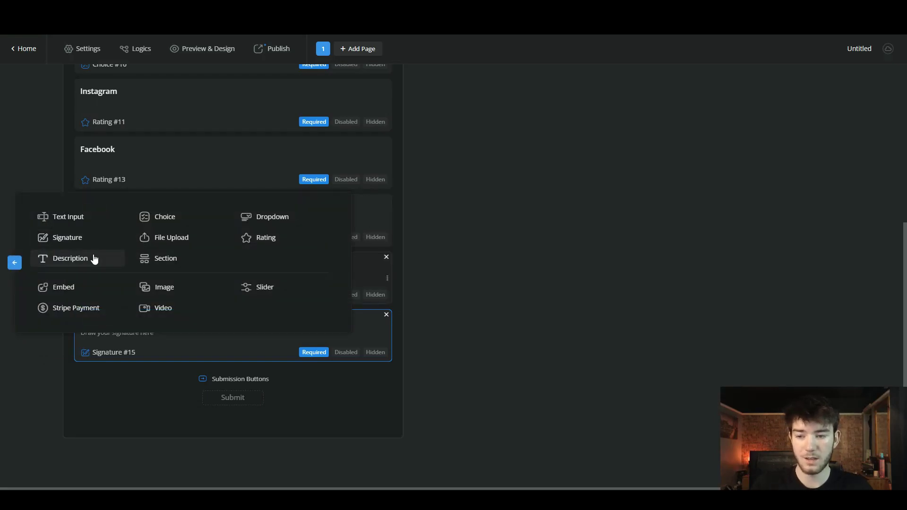
scroll(320, 83, "up", 5)
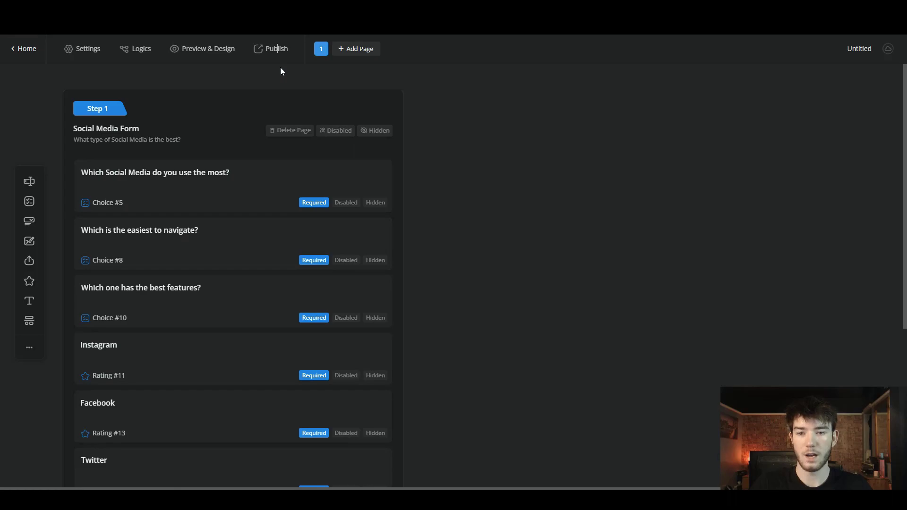
Step: Publish the form, view its Embed Script, and copy the Public URL to the clipboard
left_click(276, 50)
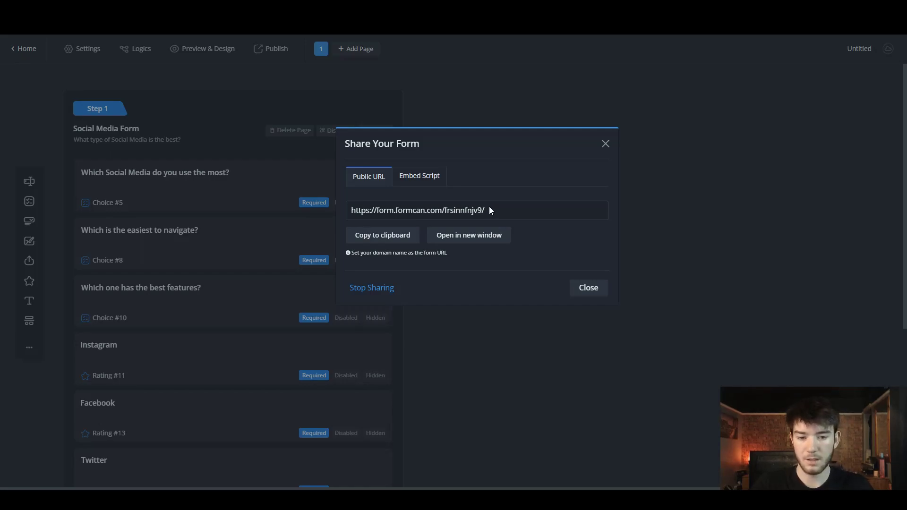
left_click(419, 180)
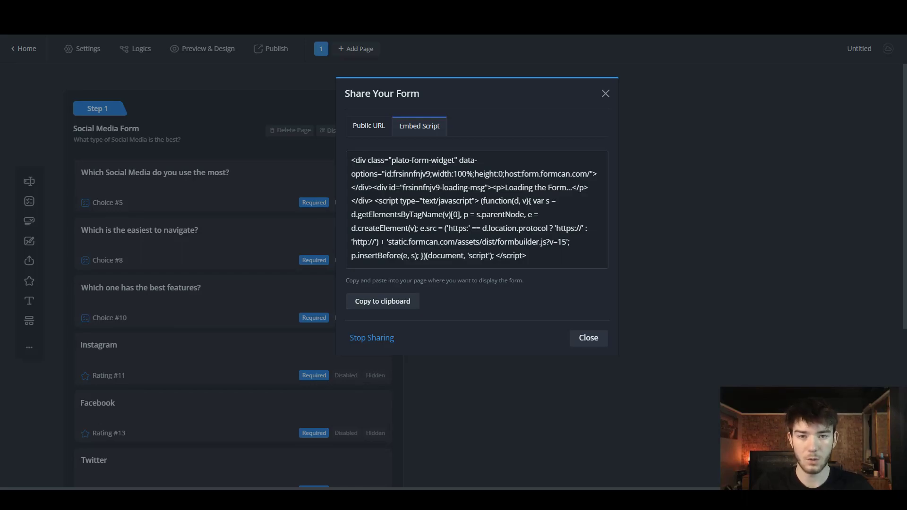
left_click(369, 126)
left_click(405, 236)
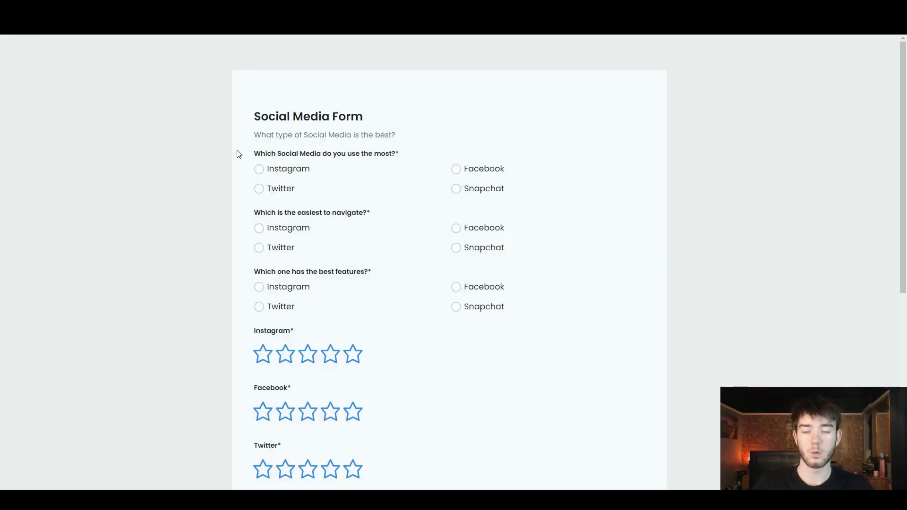
Step: Answer the three choice questions with Instagram, Facebook and Twitter
left_click(259, 171)
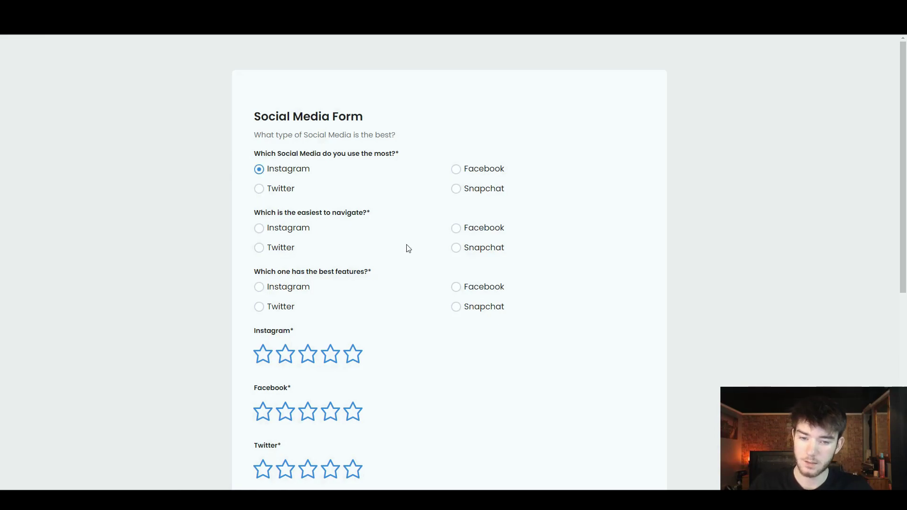
left_click(456, 228)
left_click(259, 307)
Step: Rate Instagram 3, Facebook 4, Twitter 3 and Snapchat 5 stars
scroll(420, 304, "down", 1)
scroll(418, 304, "down", 1)
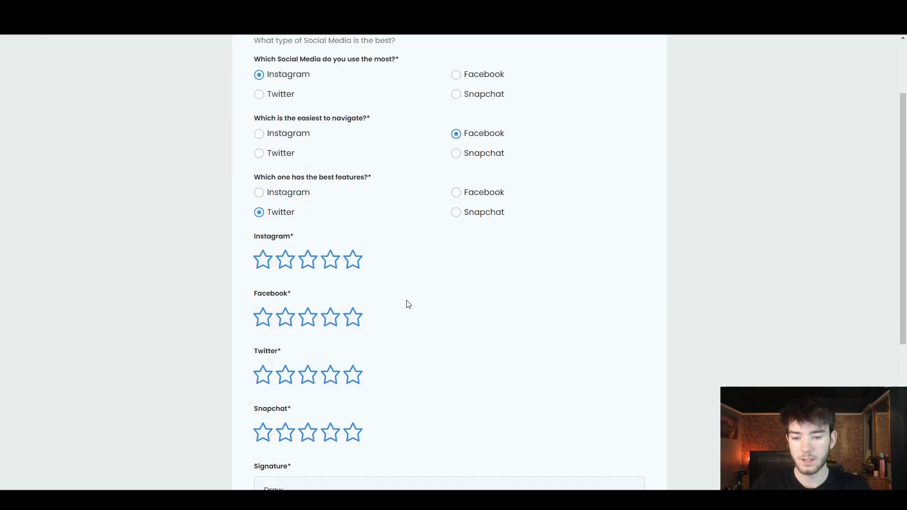
left_click(309, 264)
left_click(330, 316)
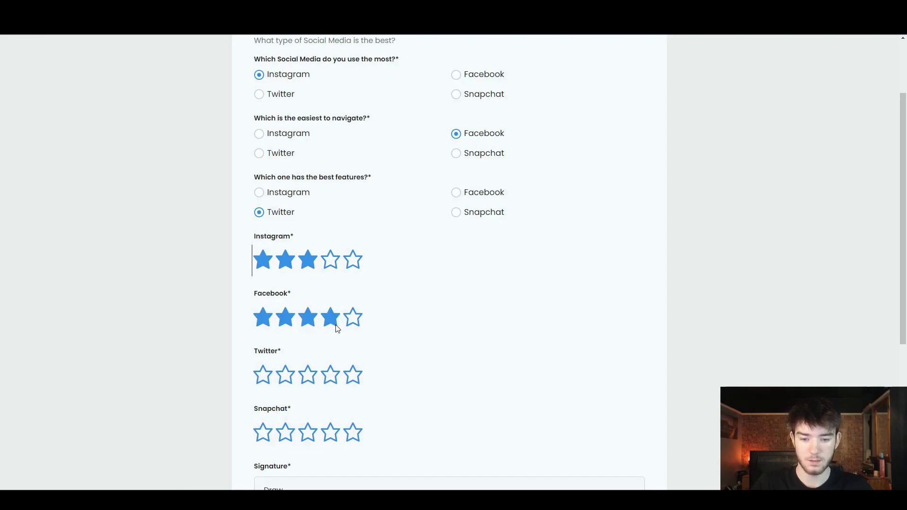
scroll(335, 328, "down", 2)
left_click(309, 281)
left_click(354, 340)
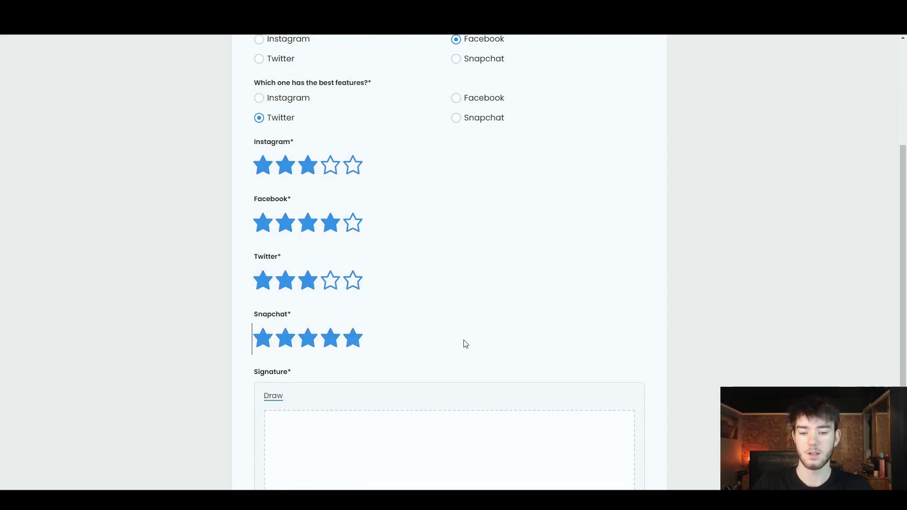
Step: Draw a signature on the pad and submit the test response
scroll(463, 342, "down", 2)
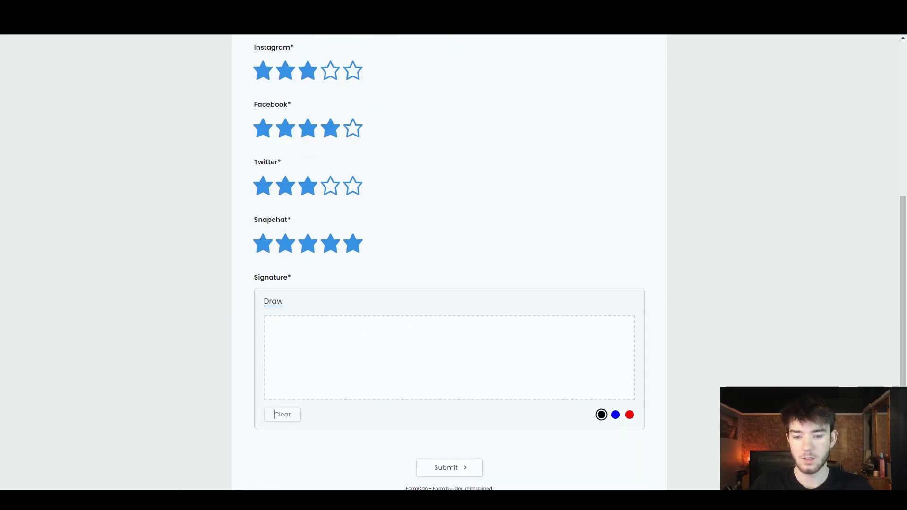
mouse_move(329, 332)
left_mouse_down()
mouse_move(449, 368)
mouse_move(465, 361)
left_mouse_up()
scroll(512, 367, "down", 2)
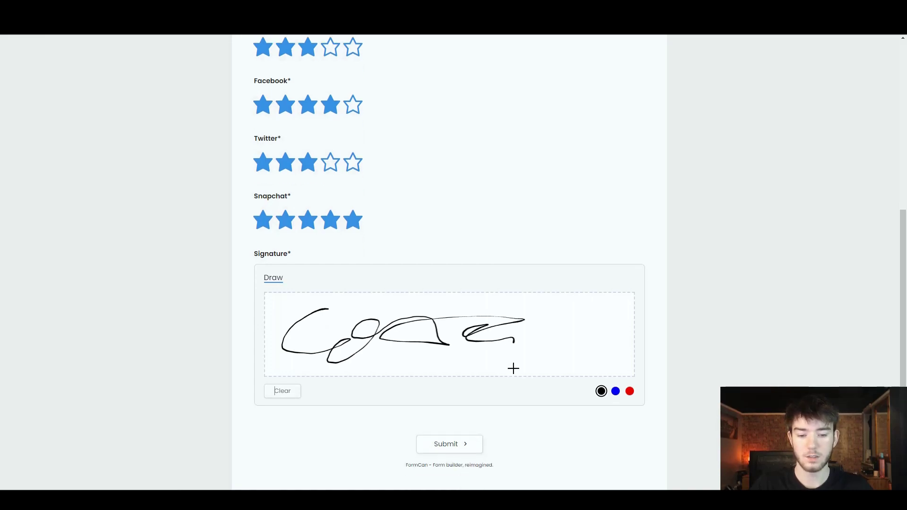
left_click(455, 406)
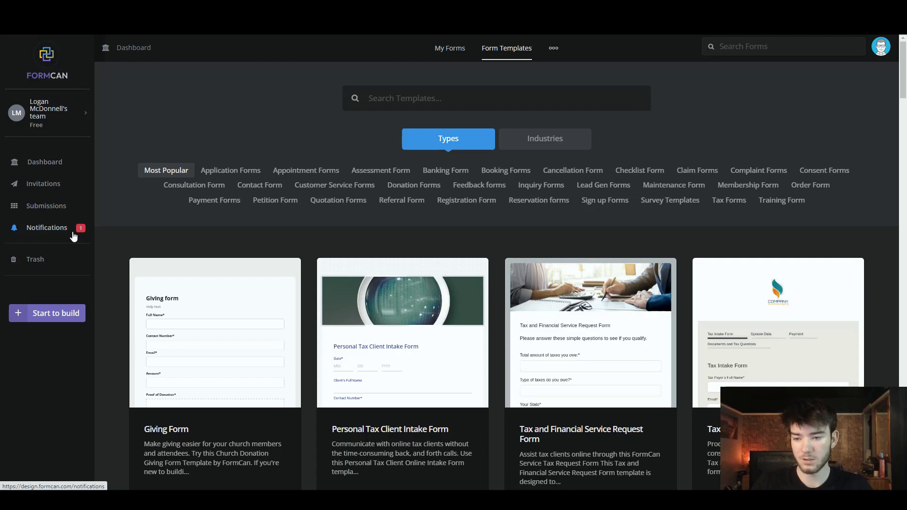
Step: Open Notifications from the dashboard sidebar to see the new submission alert
left_click(71, 230)
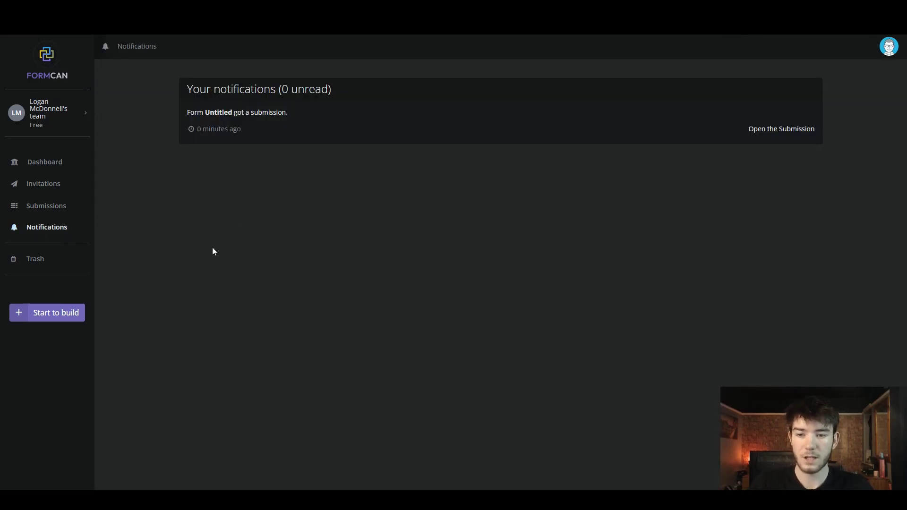